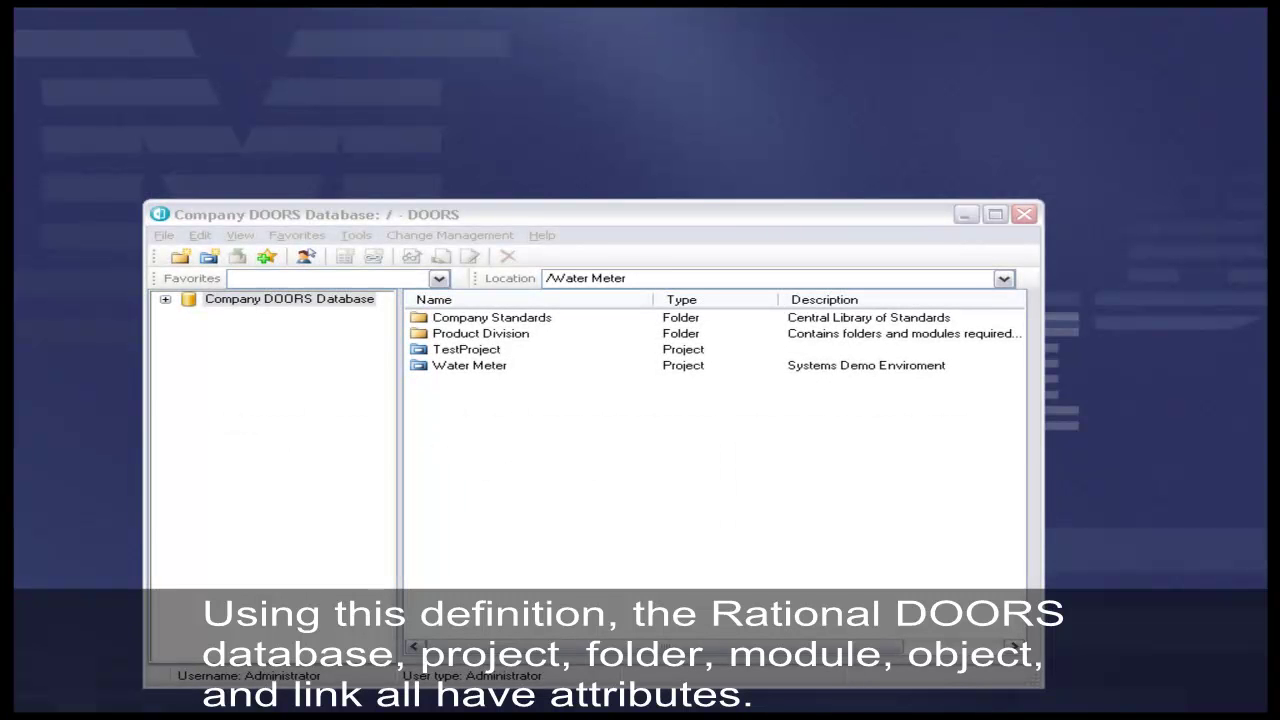
Change the TestProject project's name to Sandbox in its Properties dialog
right_click(500, 352)
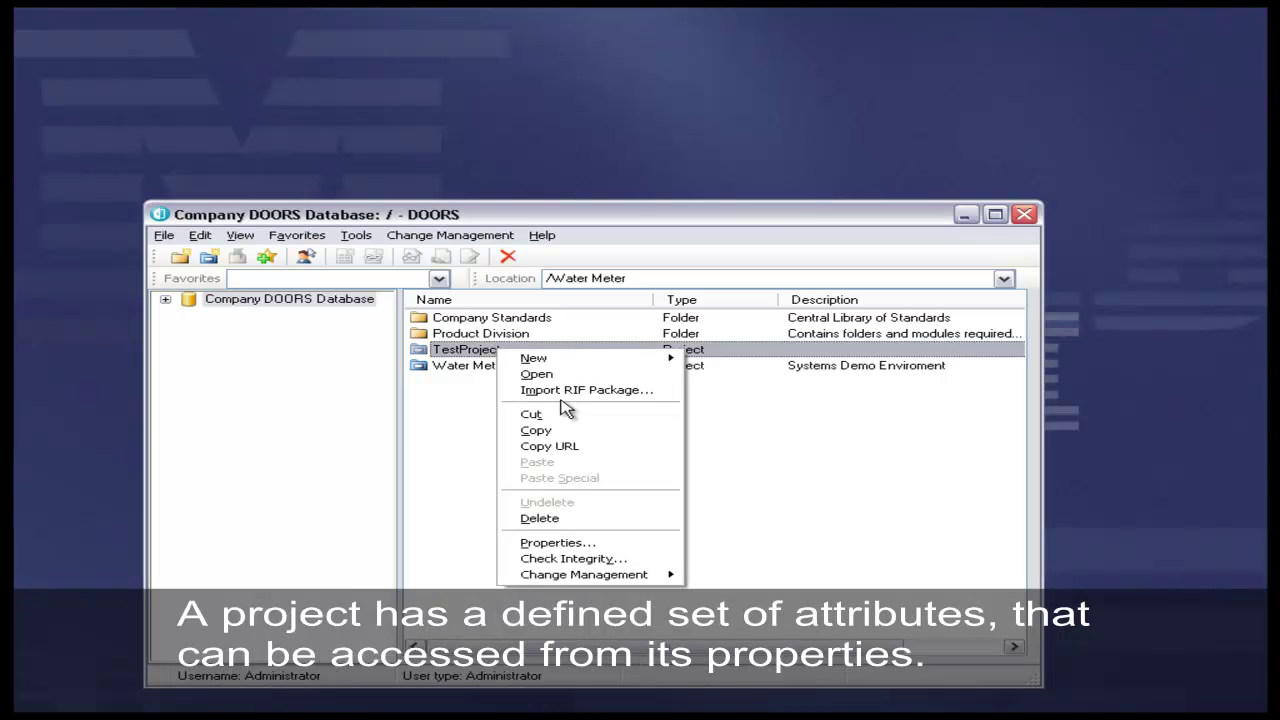
click(606, 546)
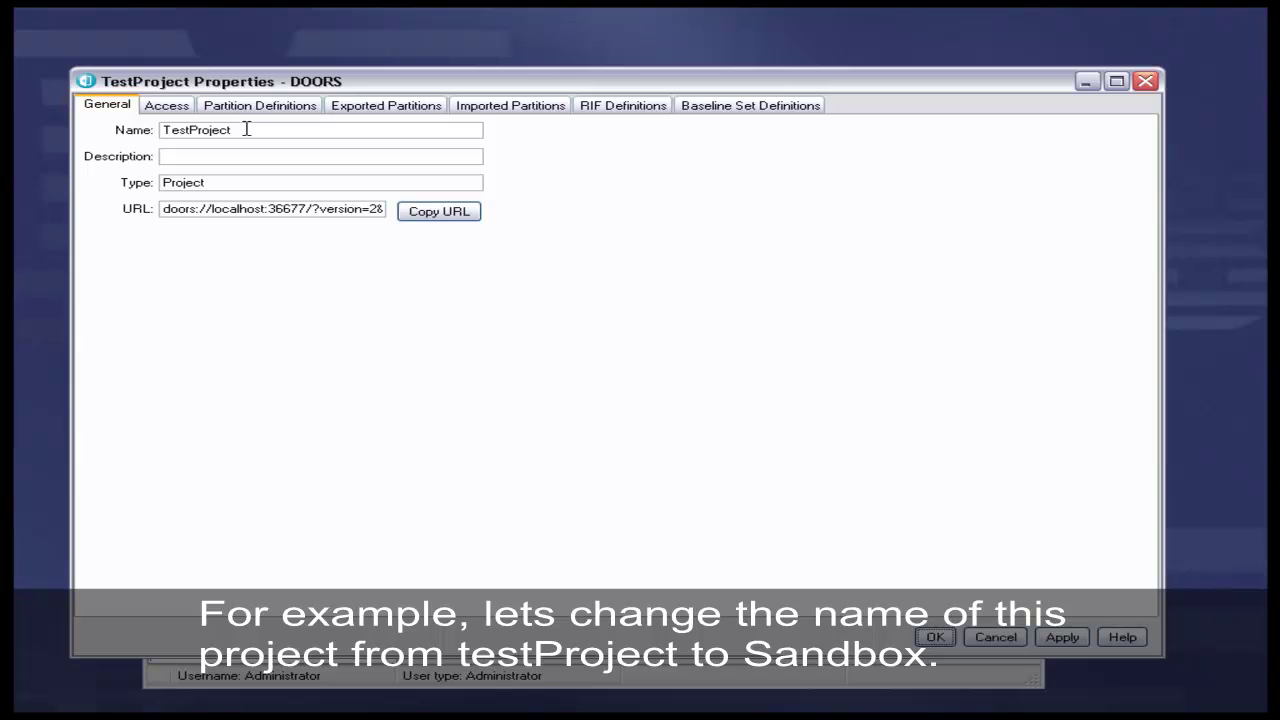
drag(232, 129, 110, 128)
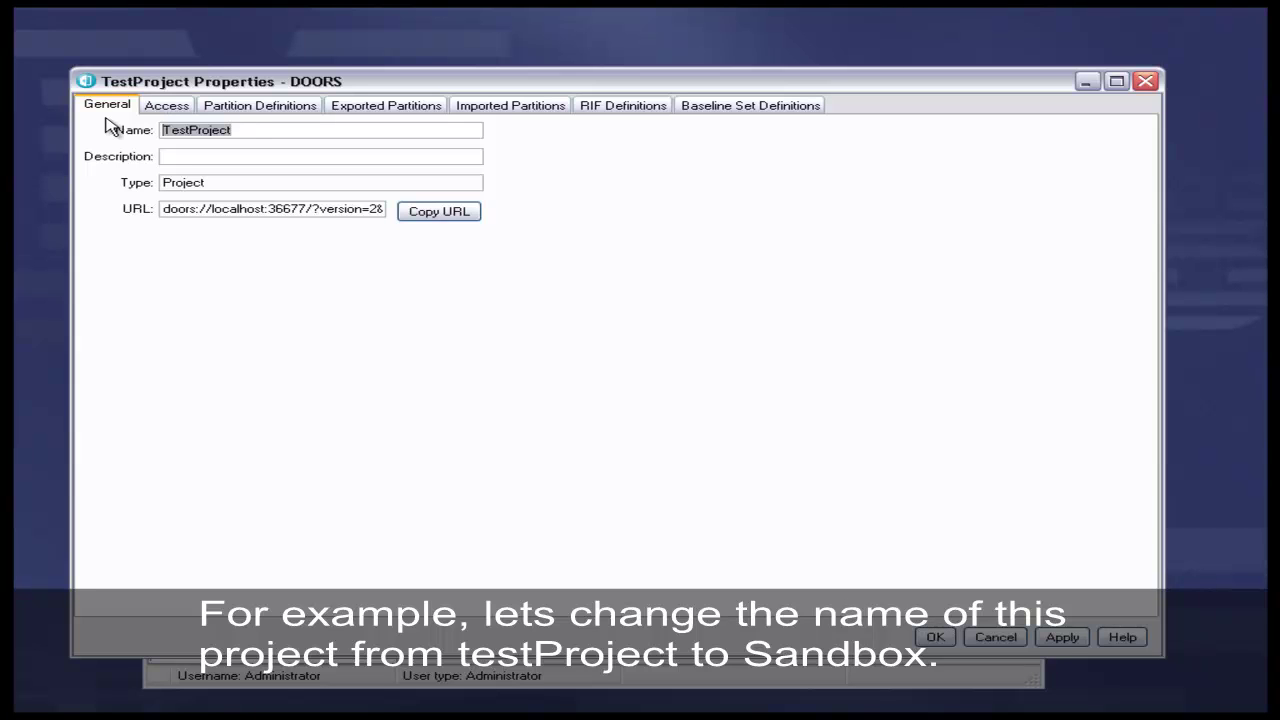
text(Sandbox)
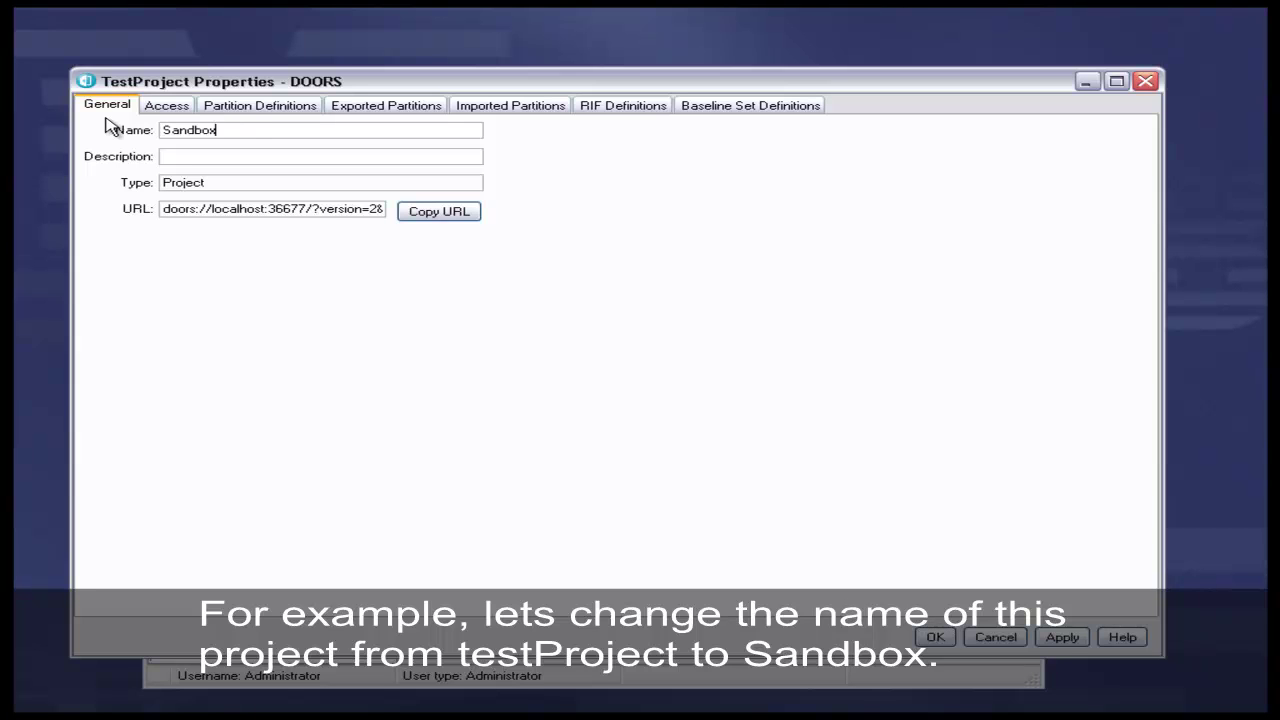
click(929, 637)
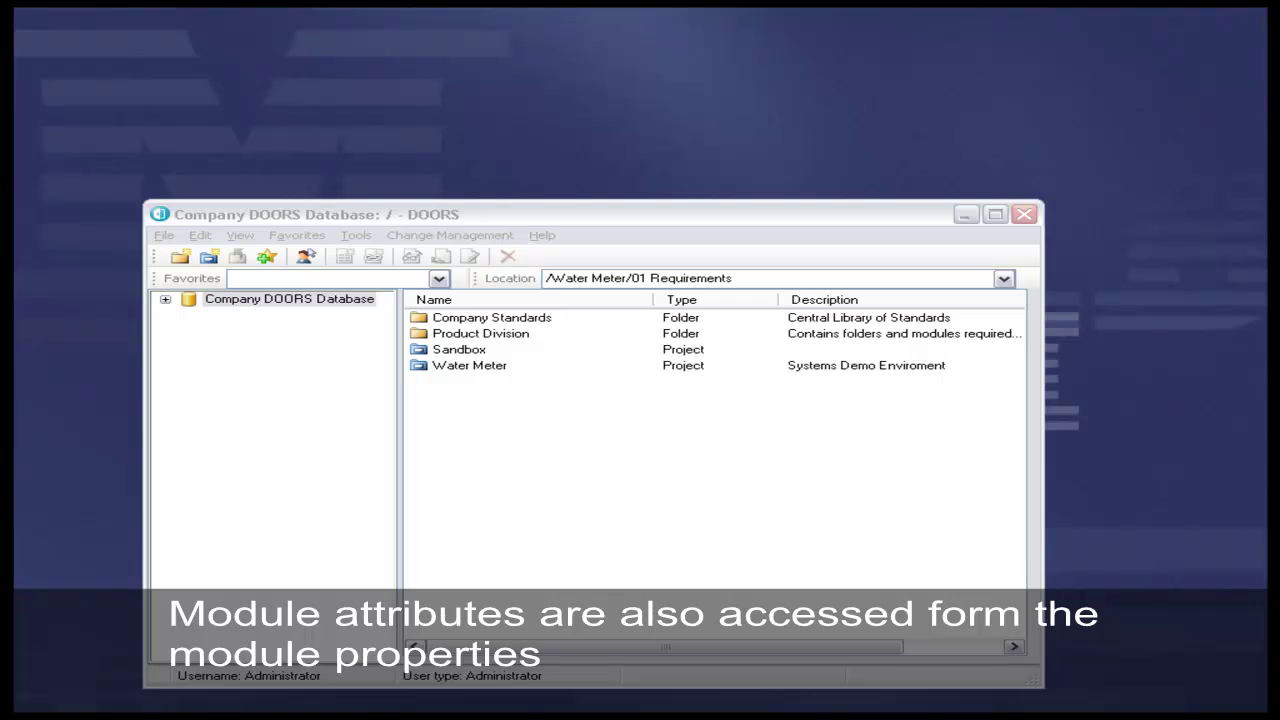
Open Water Meter > 01 Requirements > Automated Meter Reader System Requirements formal module
double_click(503, 366)
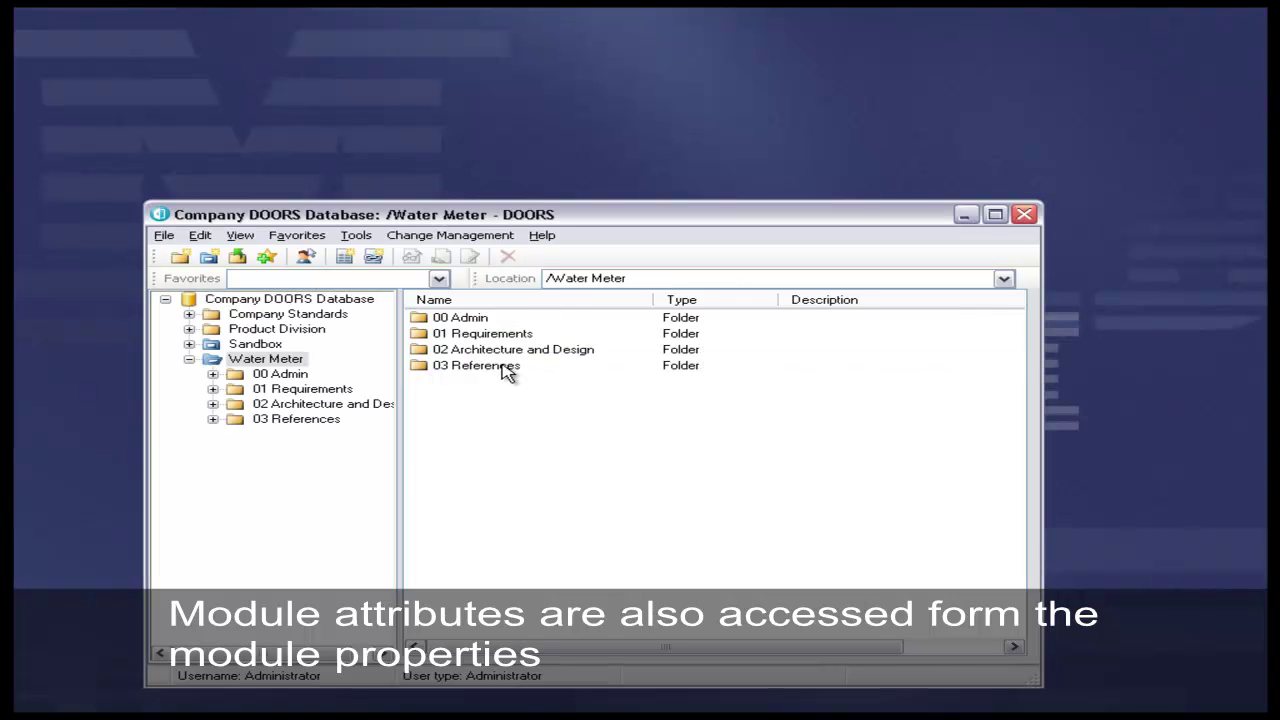
double_click(476, 335)
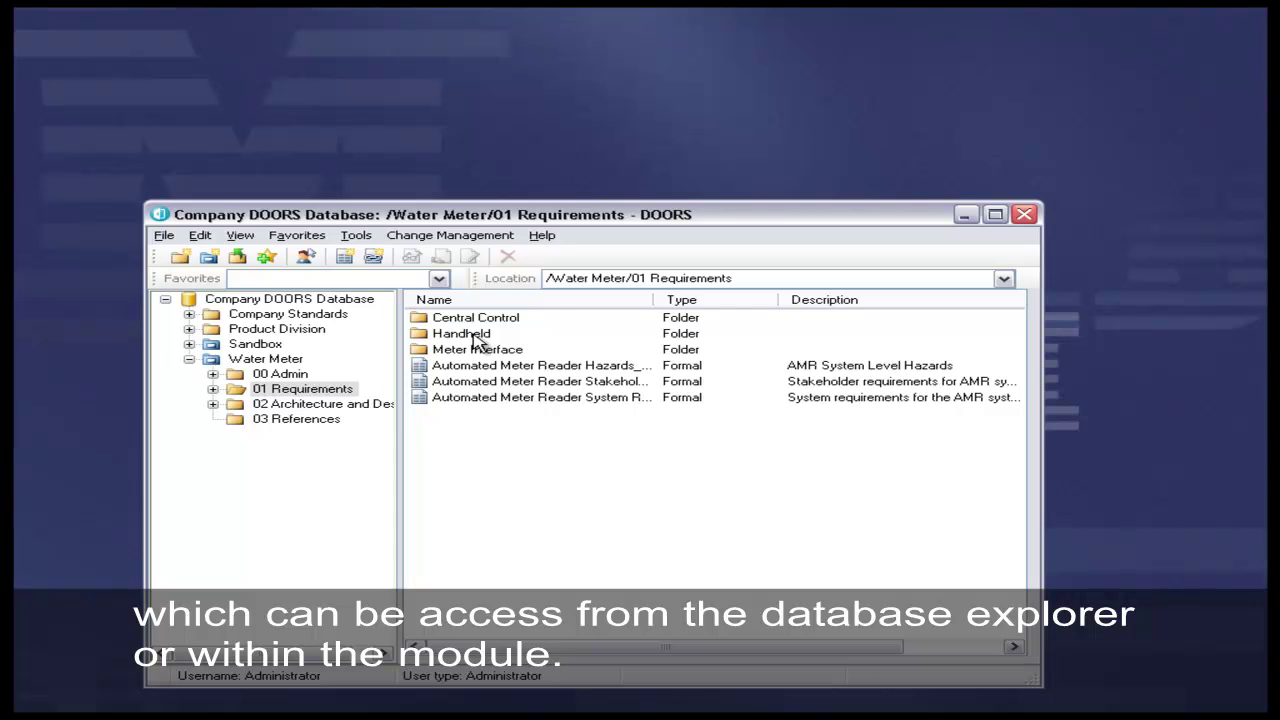
double_click(500, 397)
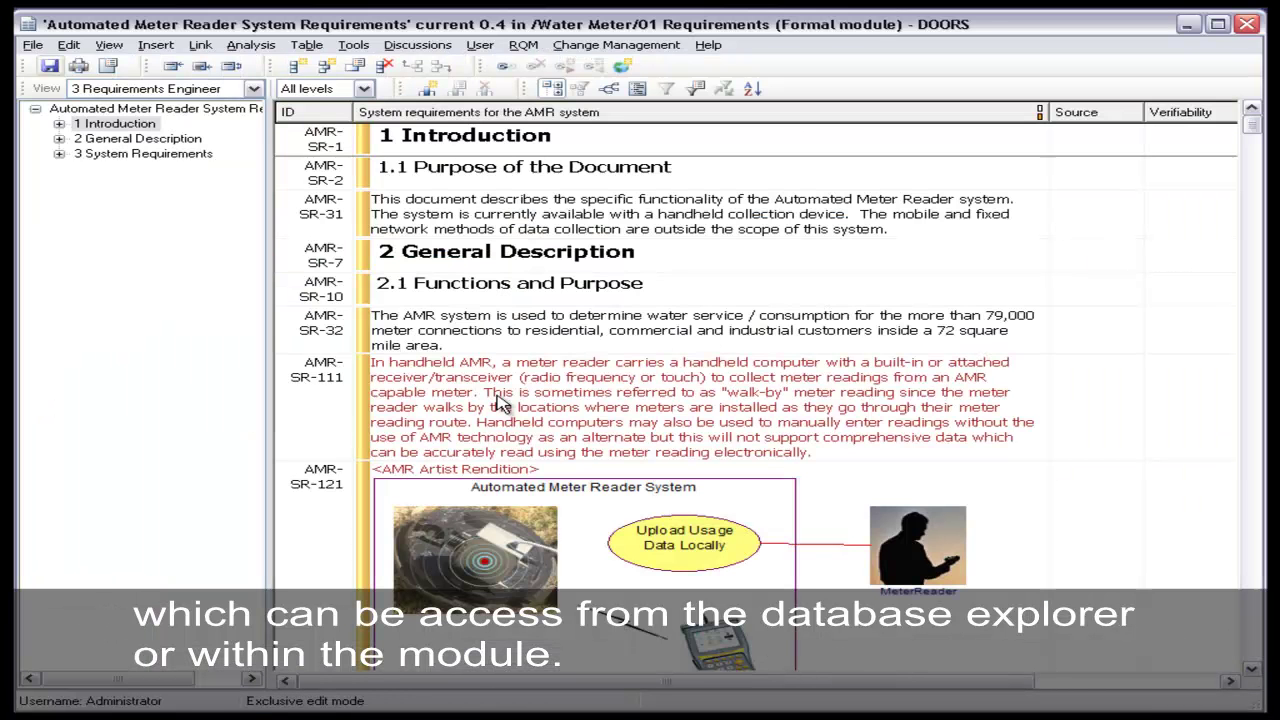
Open File > Module Properties and inspect the Prefix value AMR-SR- without changing it
click(36, 47)
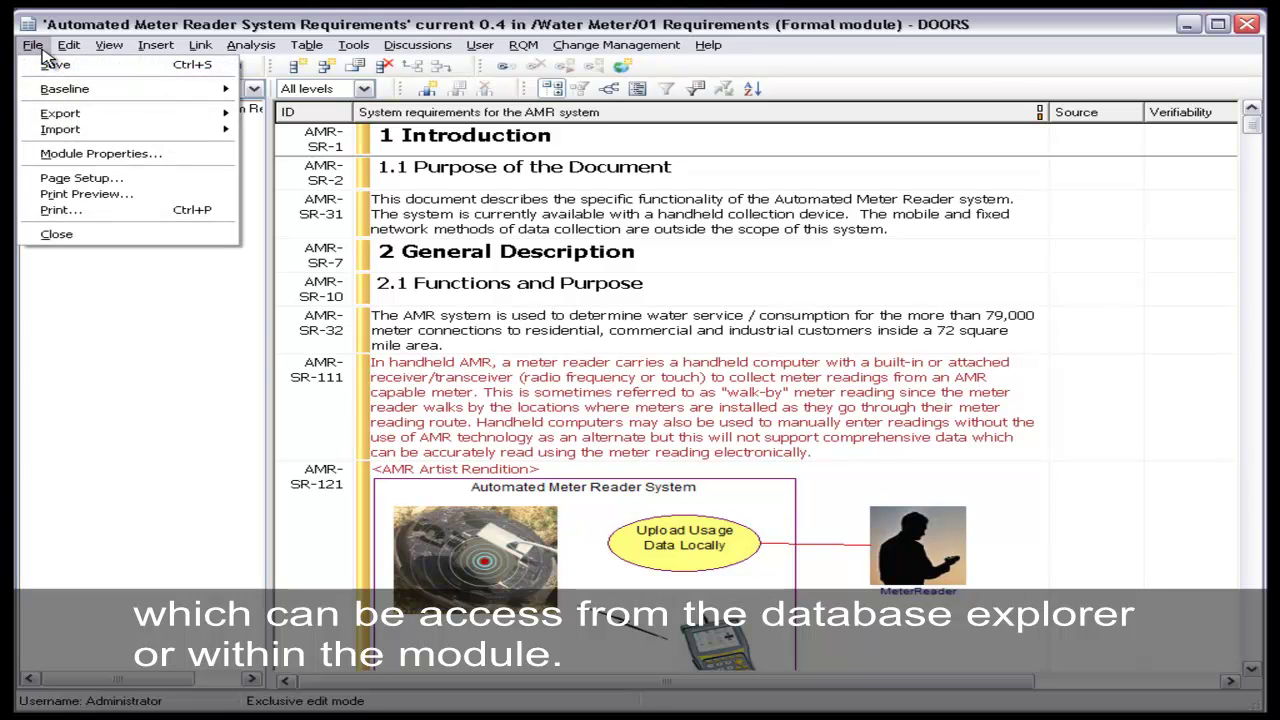
click(128, 158)
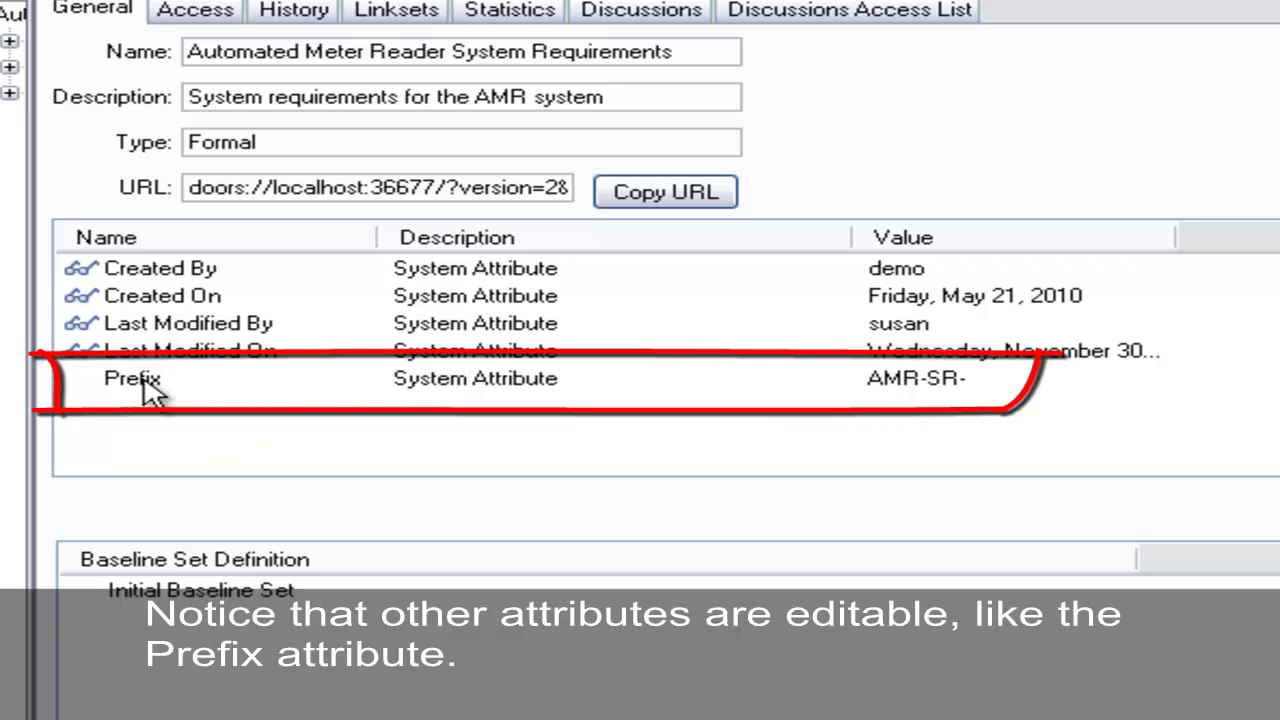
click(206, 380)
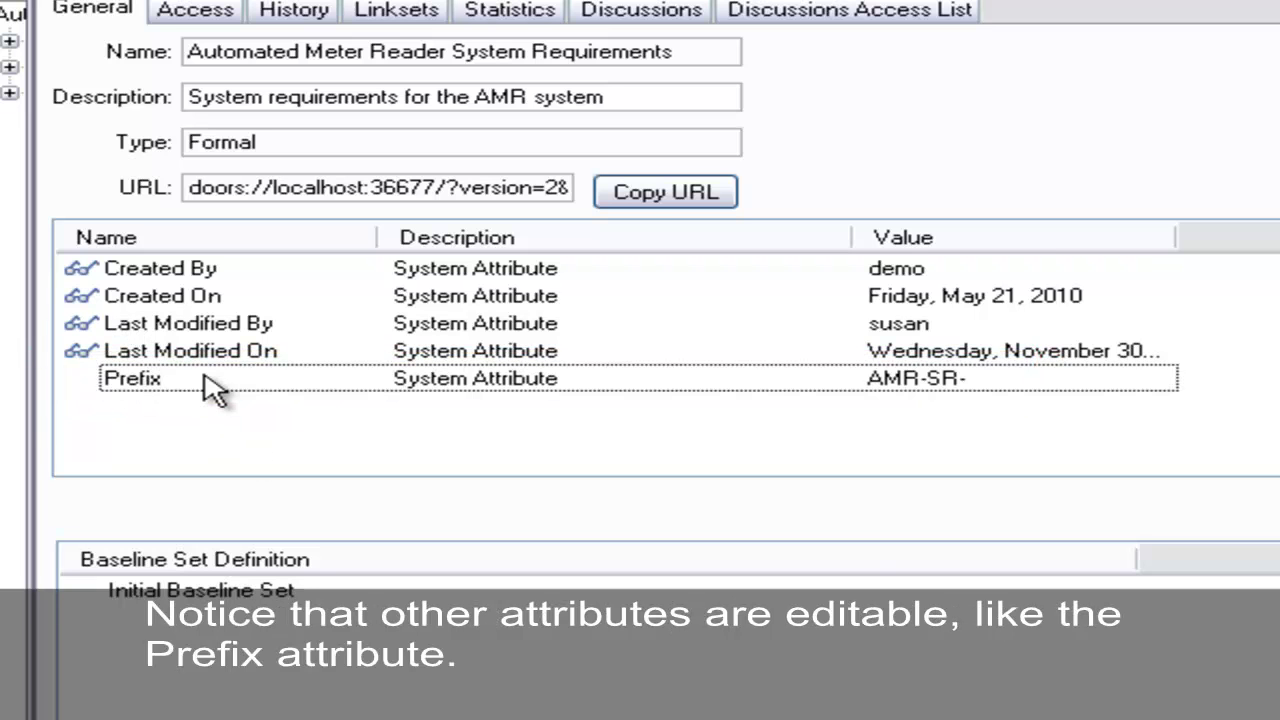
double_click(206, 380)
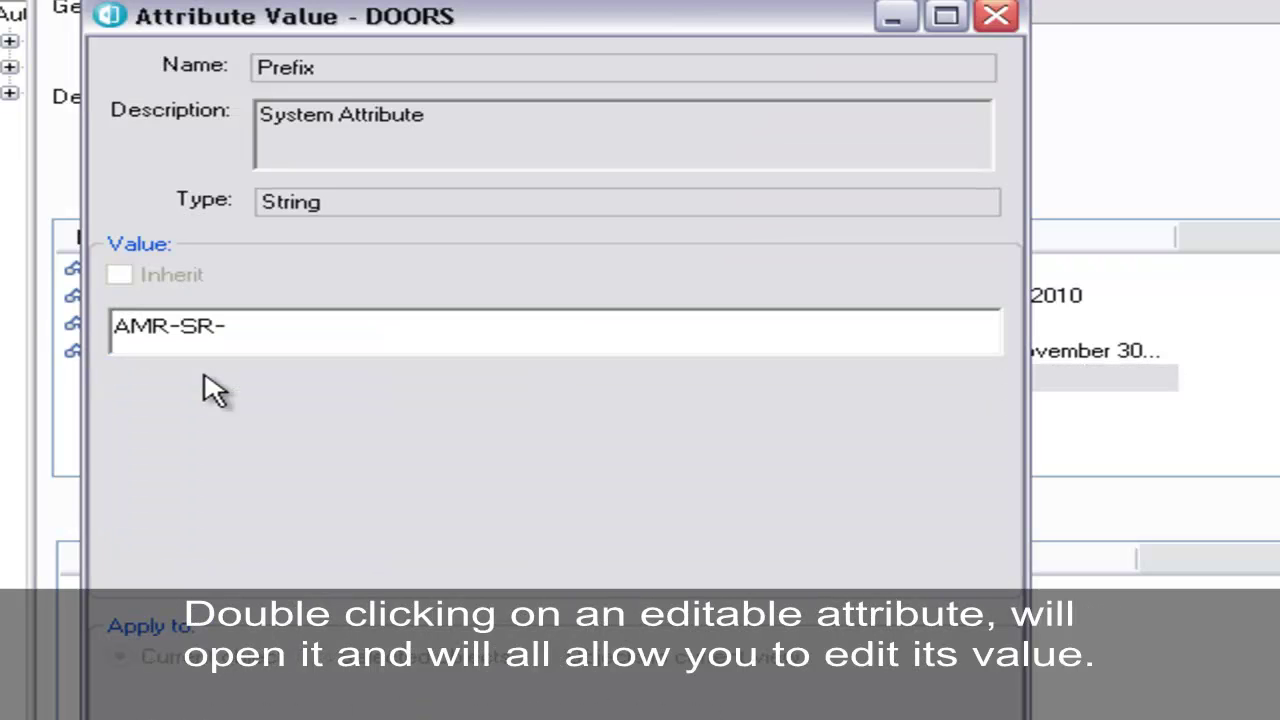
click(246, 326)
key(Return)
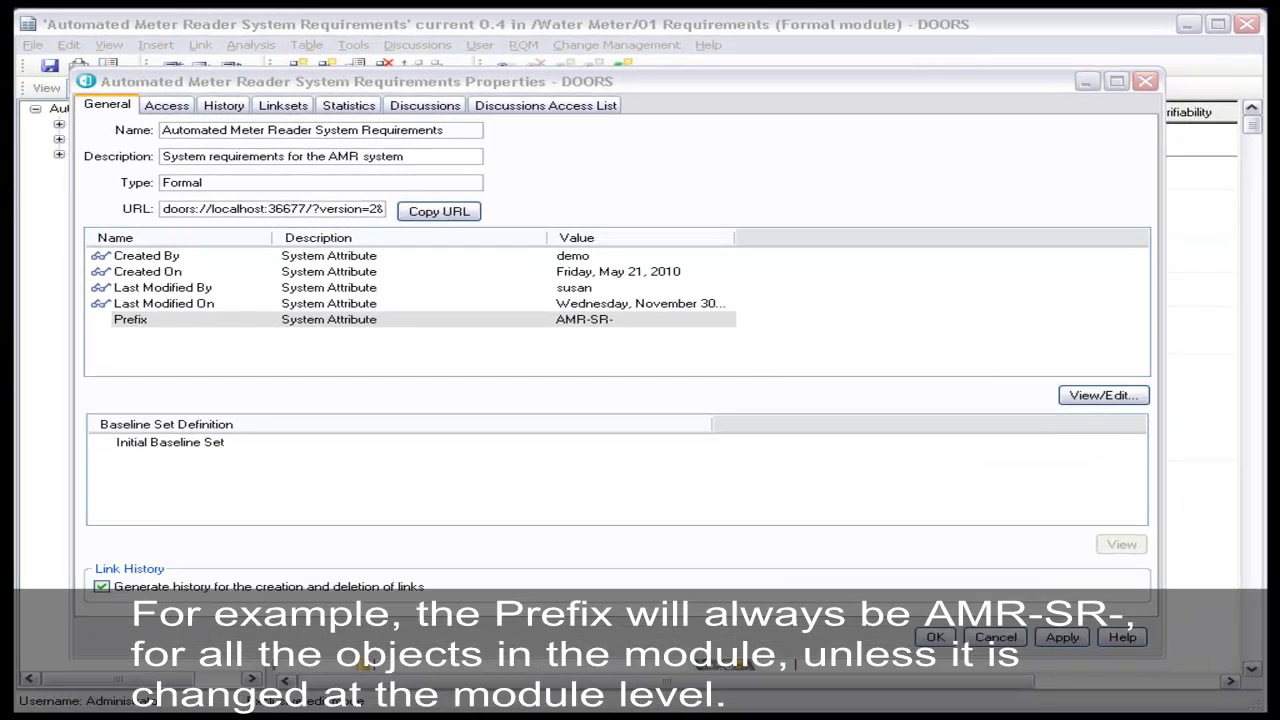
Close Module Properties and widen the ID column so AMR-SR- identifiers fit
click(940, 637)
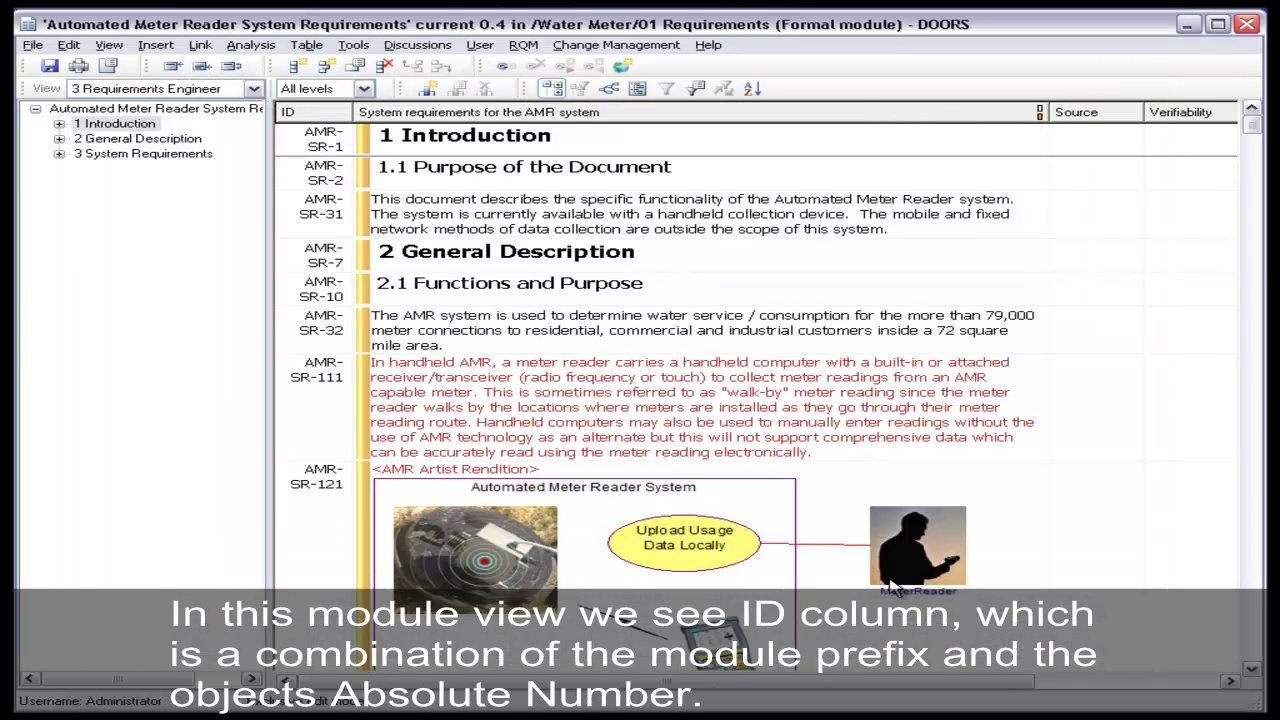
drag(348, 117, 368, 117)
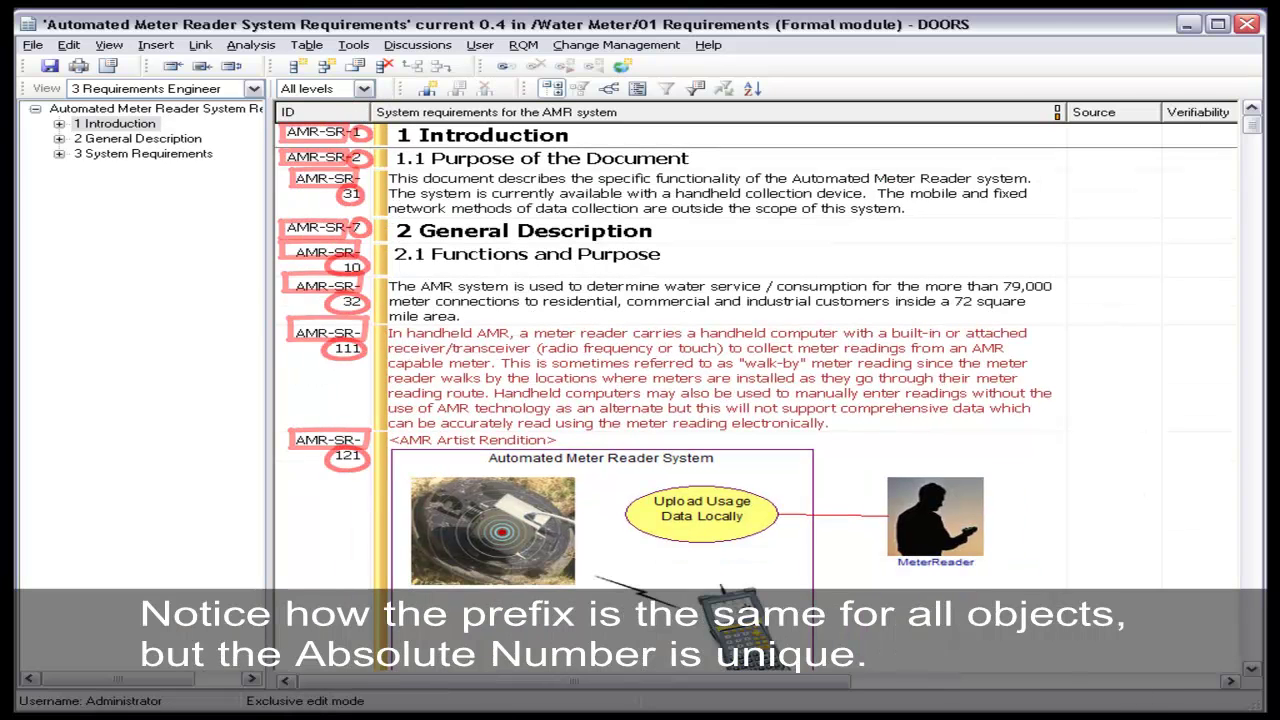
key(Down)
key(Down)
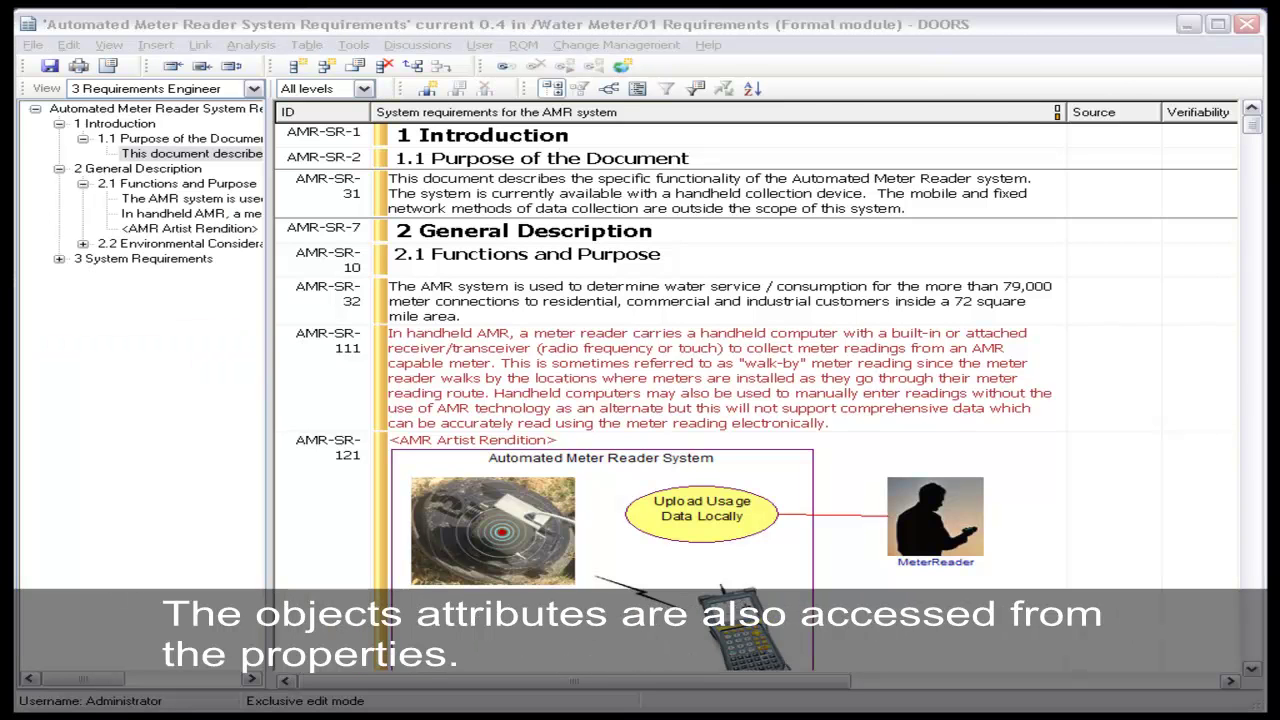
Open AMR-SR-111's Properties and show its Attributes tab
right_click(748, 350)
click(833, 576)
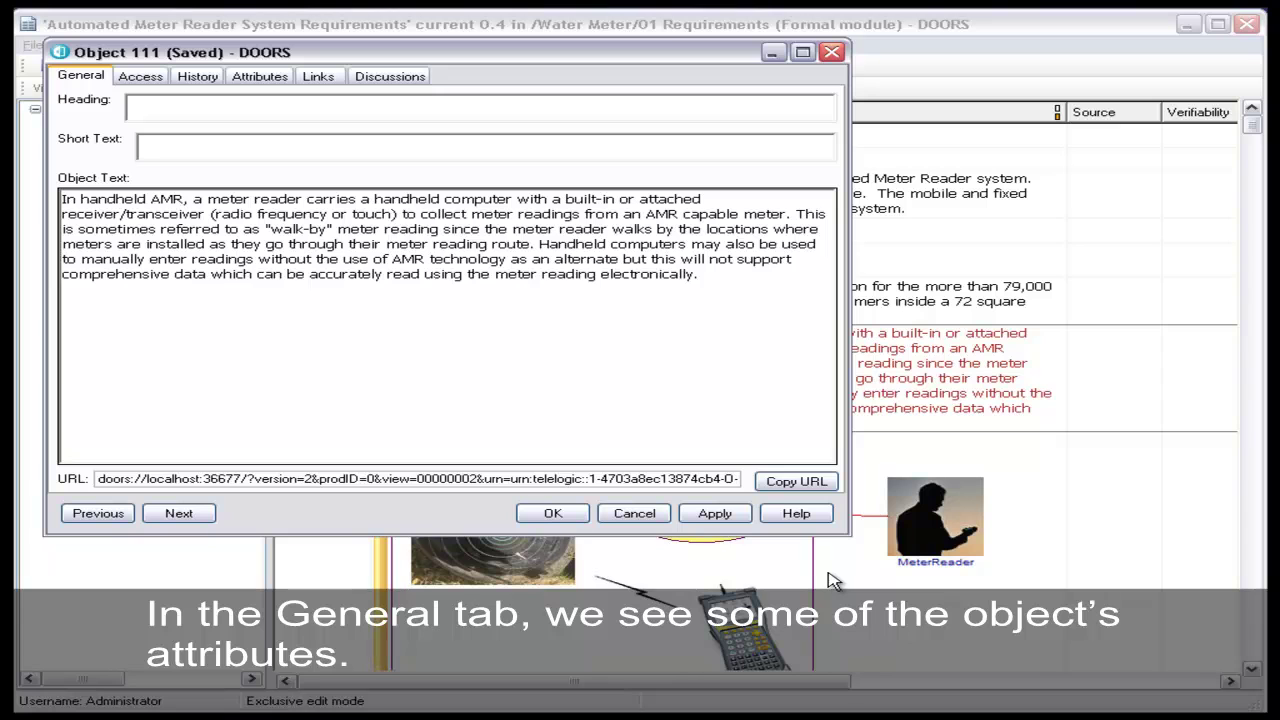
click(262, 77)
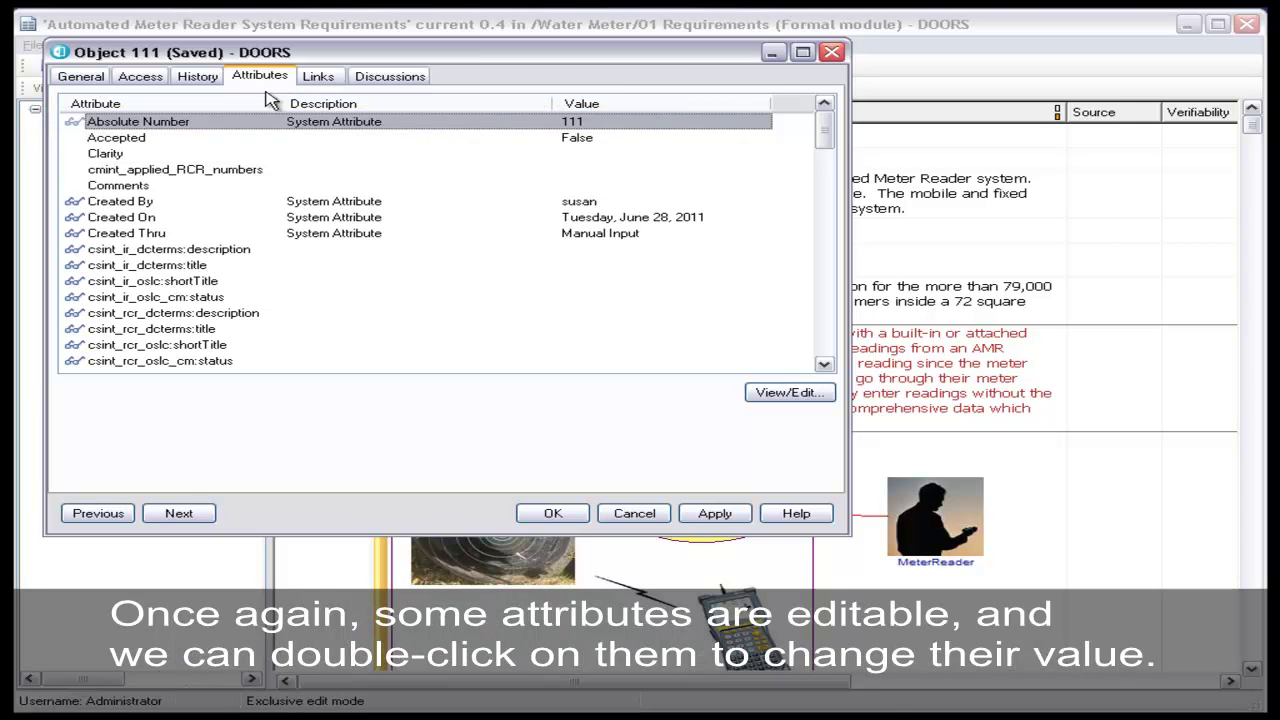
Set object 111's Comments attribute to 'This is a comment'
double_click(136, 188)
click(205, 294)
text(This is a comment)
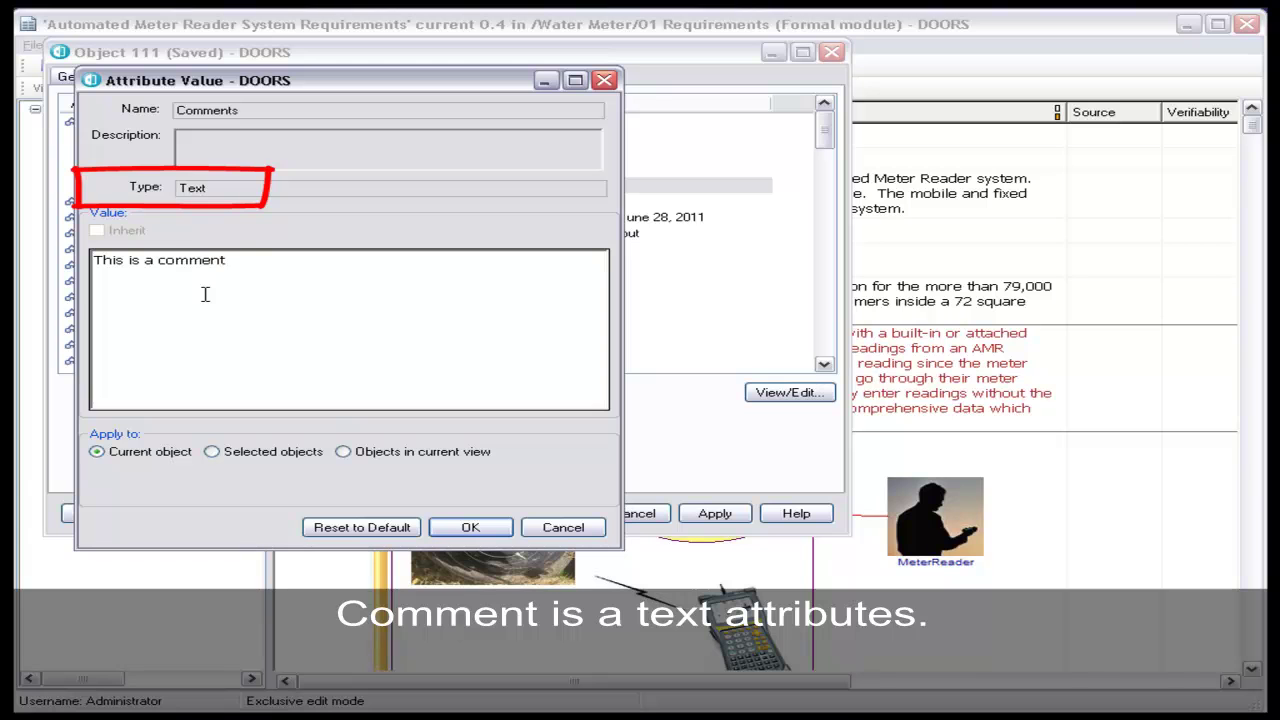
click(470, 527)
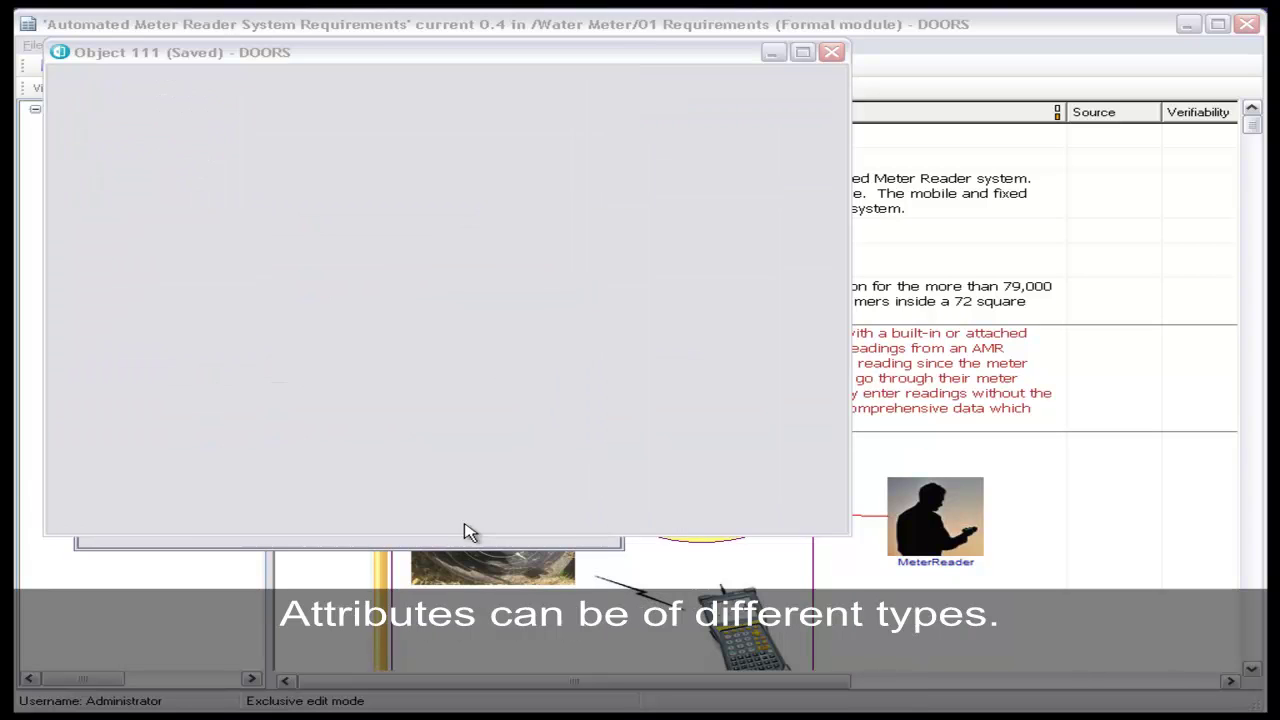
Set object 111's Clarity to Low and close its properties
double_click(125, 155)
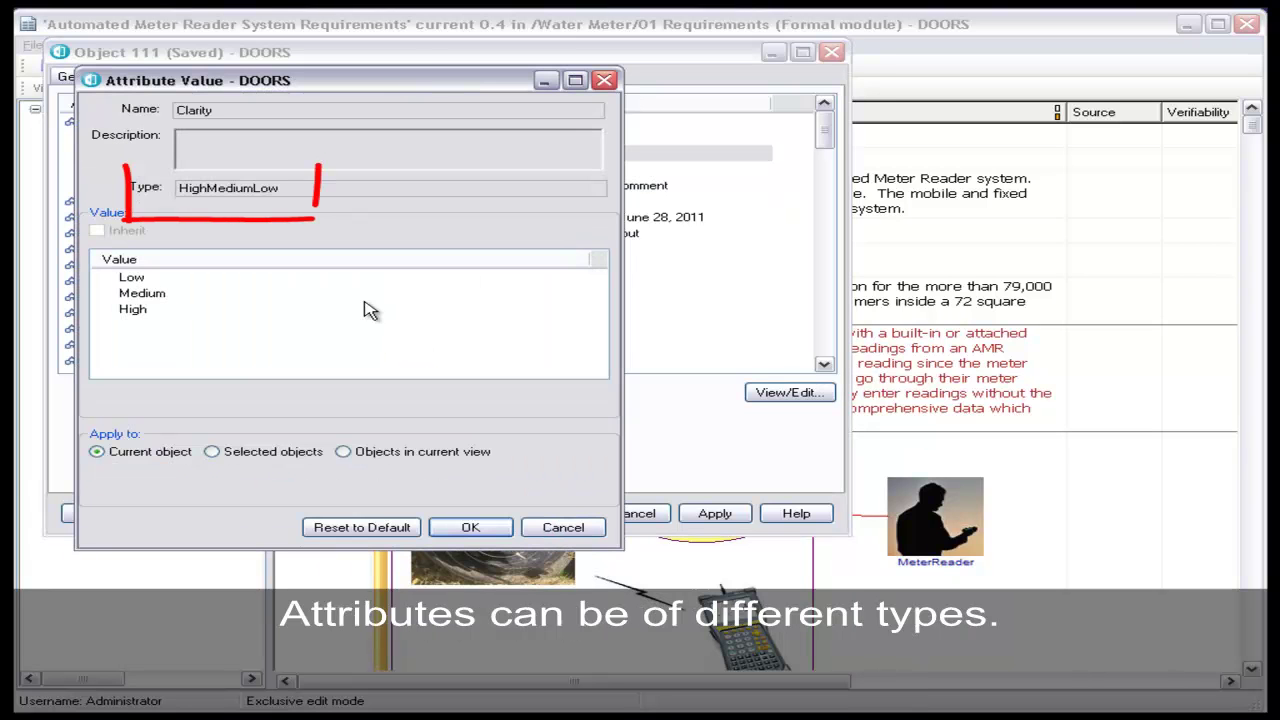
click(143, 279)
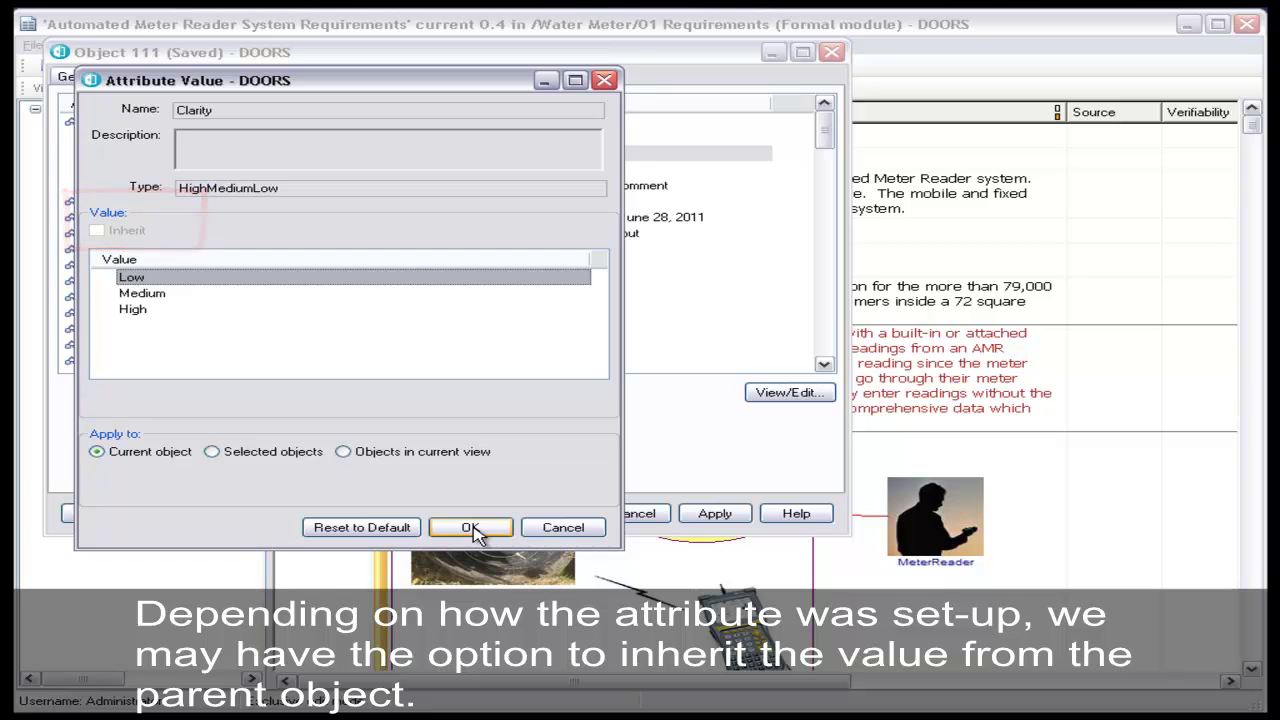
click(471, 530)
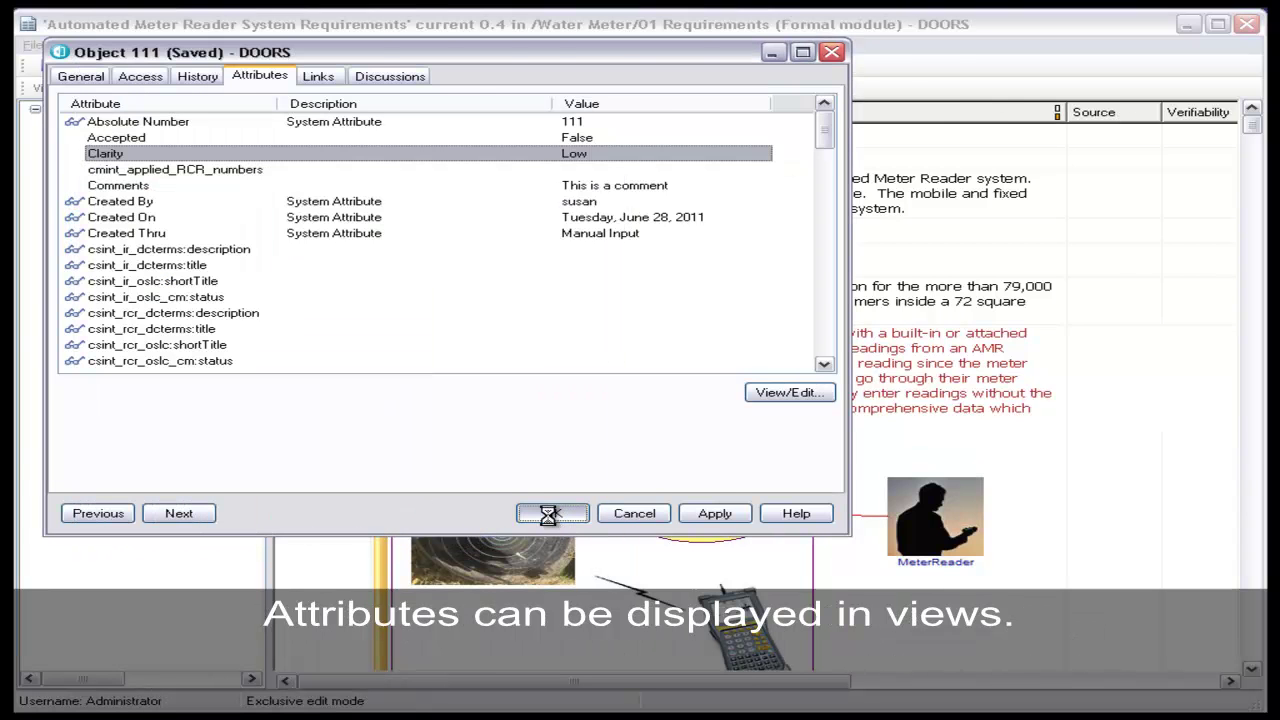
click(553, 514)
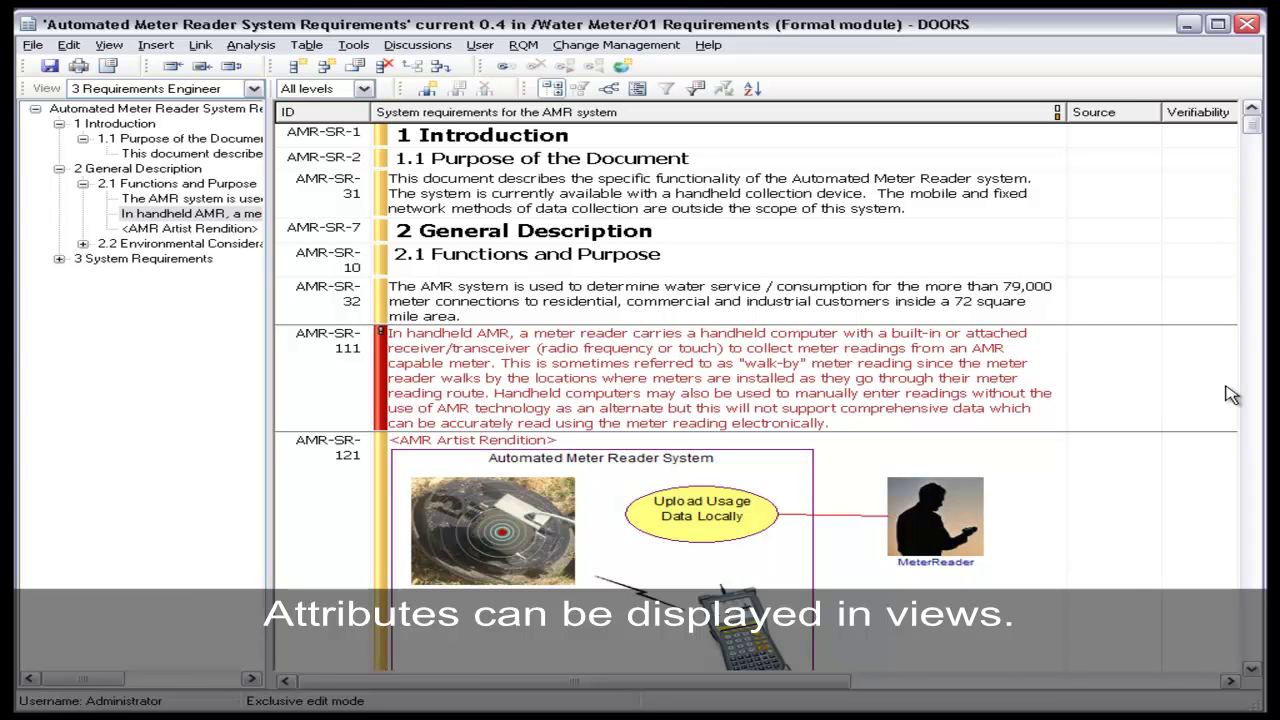
Insert Comments and Clarity attribute columns next to the Source column
click(1106, 117)
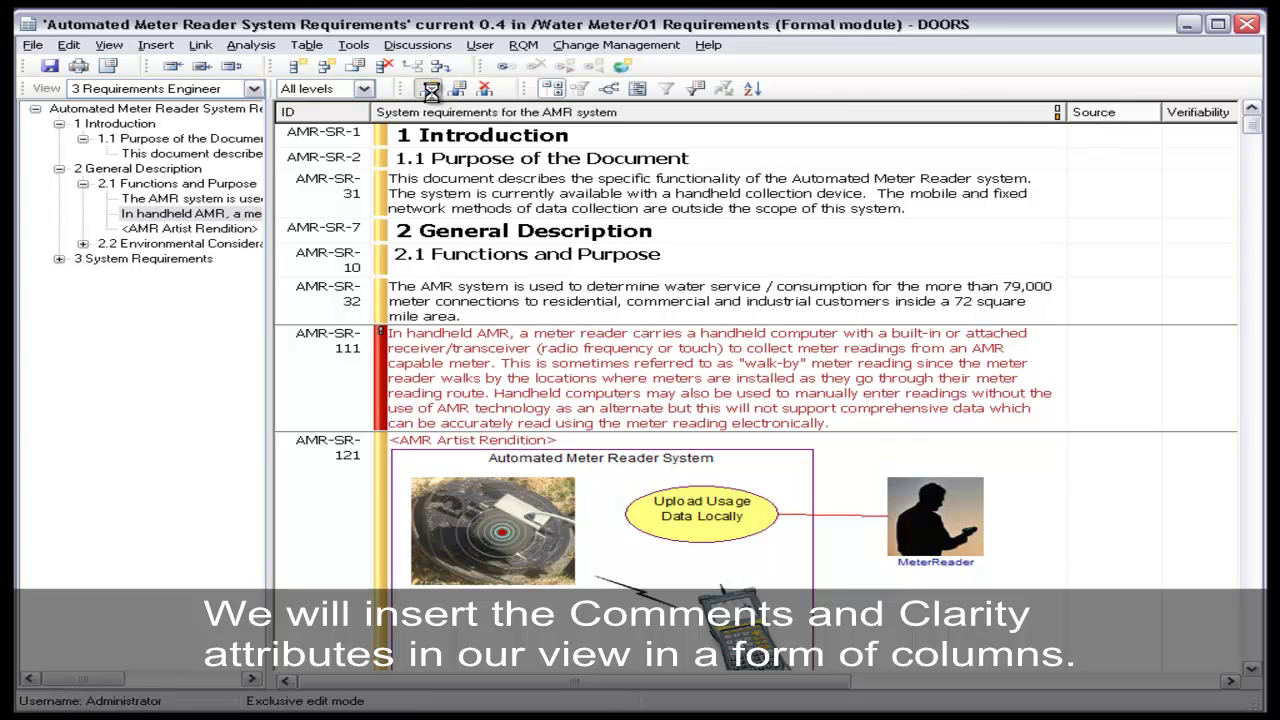
click(431, 93)
click(660, 302)
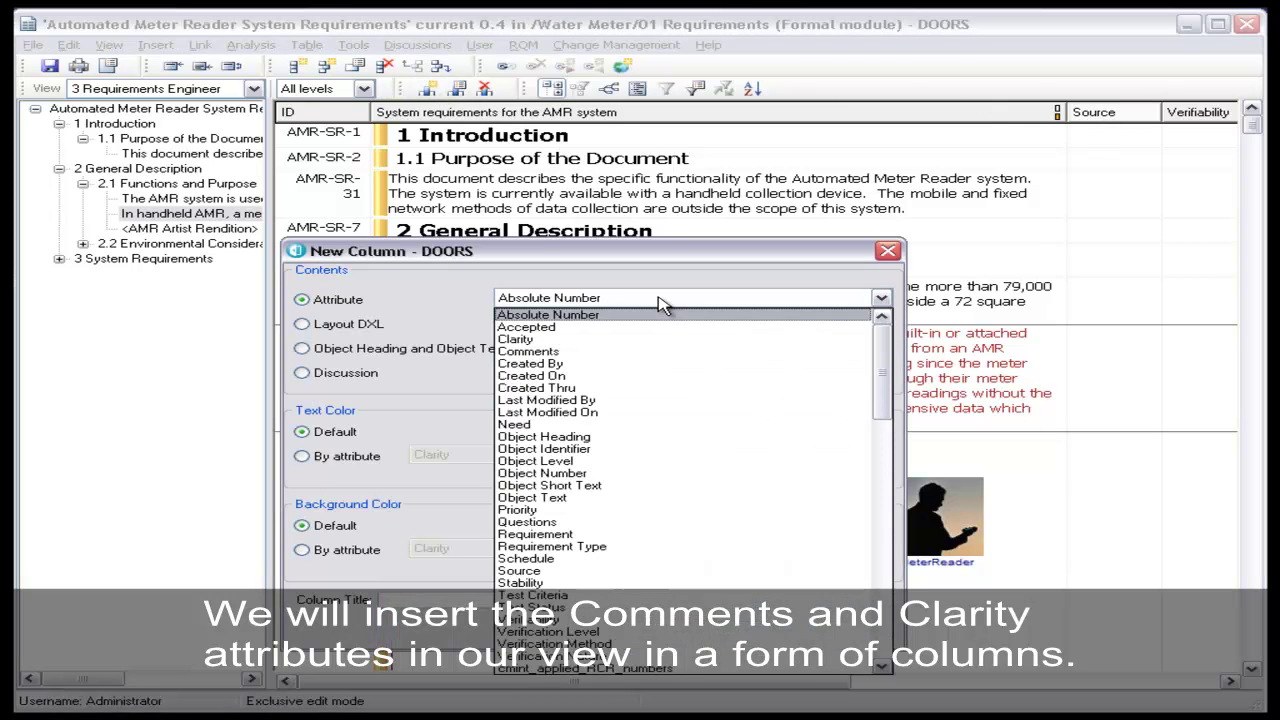
click(628, 351)
click(600, 298)
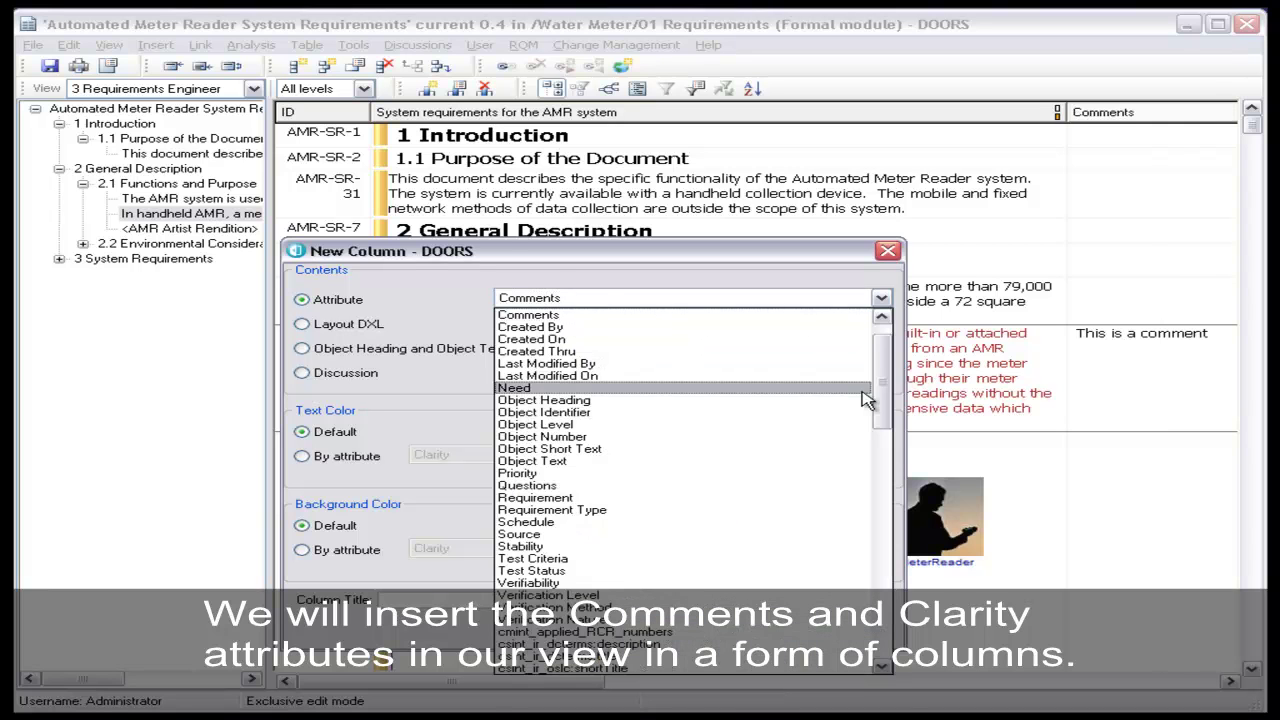
scroll(560, 360, up, 1)
click(543, 342)
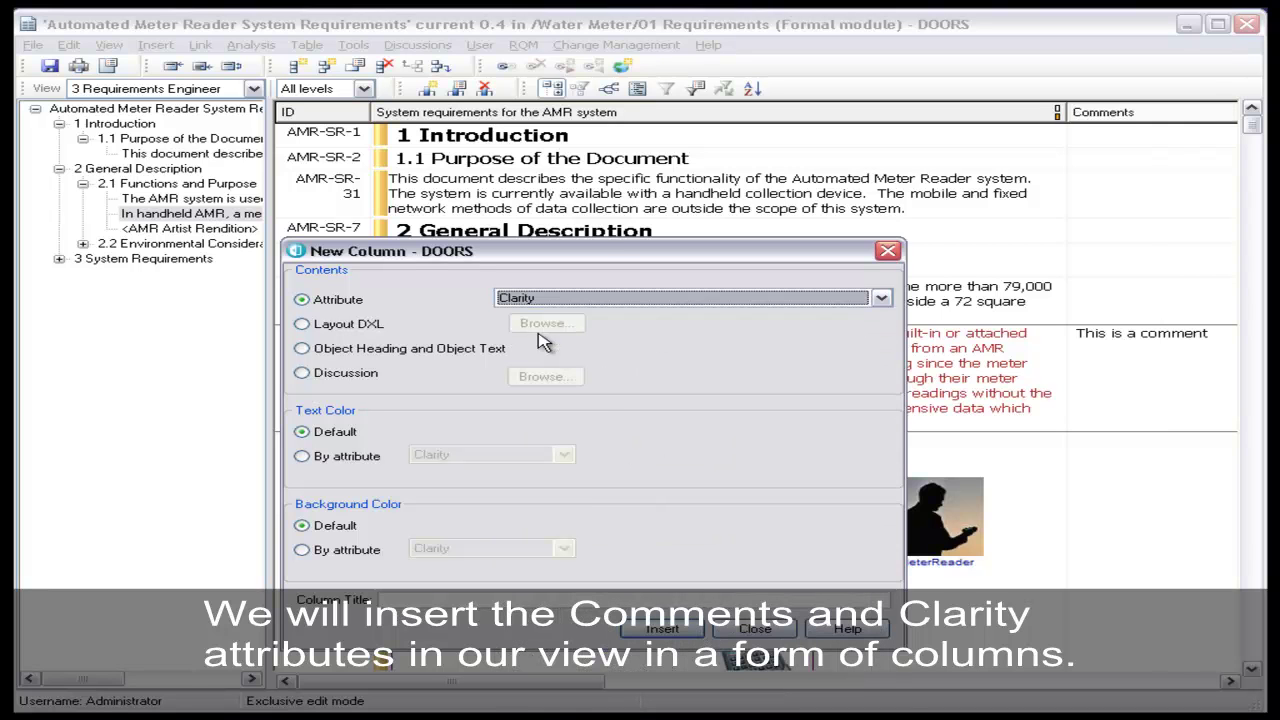
click(682, 630)
click(752, 629)
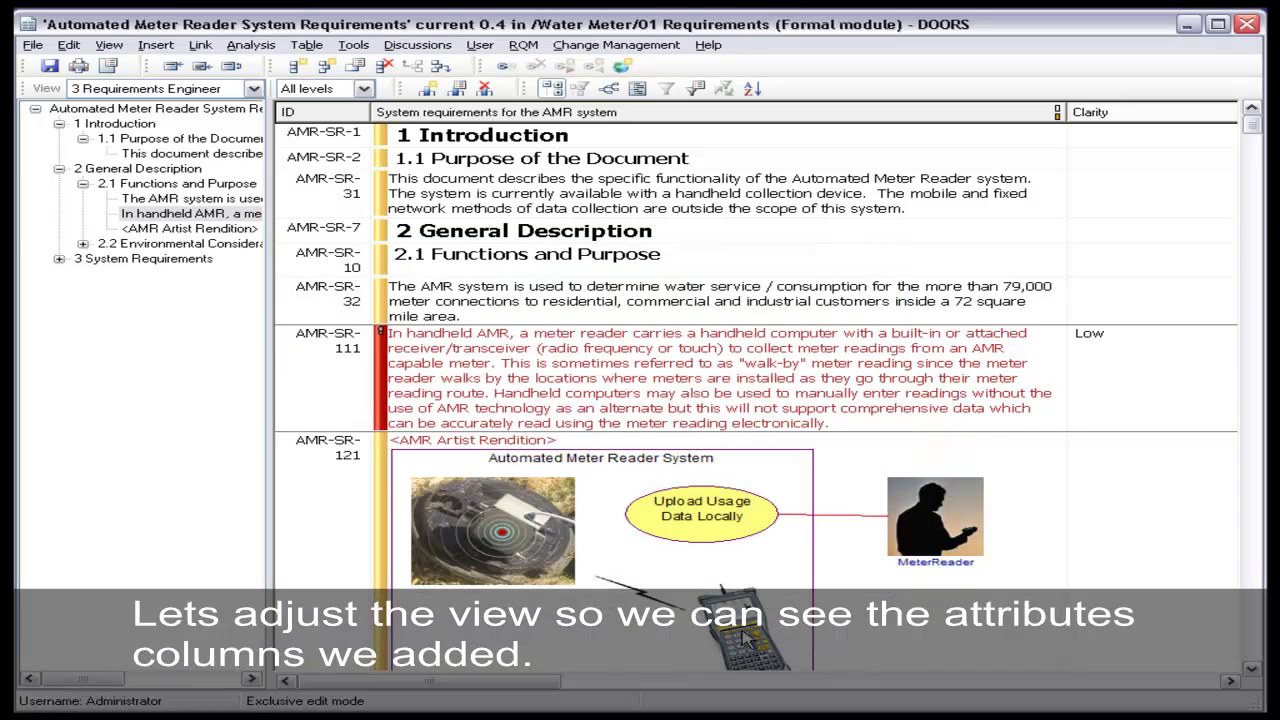
Narrow the main text and Clarity columns, then set AMR-SR-111's Clarity to Medium
drag(1058, 112, 902, 113)
drag(1124, 112, 1006, 112)
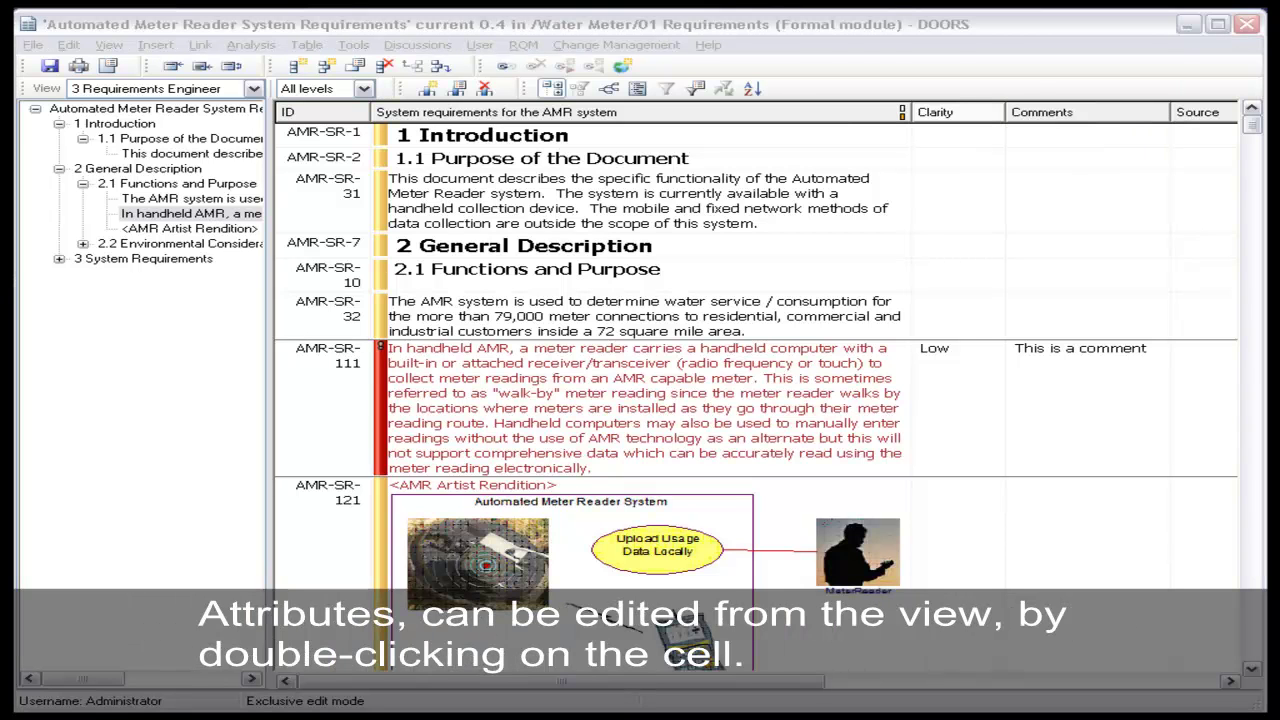
double_click(957, 387)
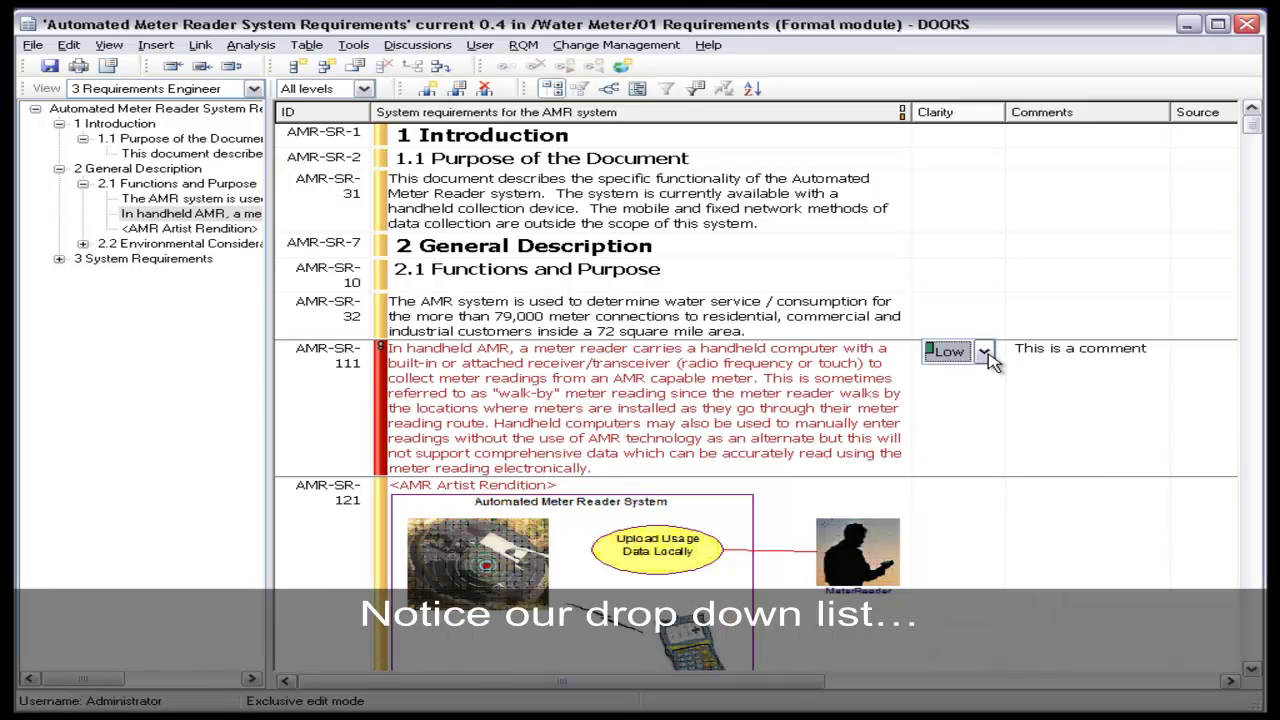
click(984, 353)
click(991, 400)
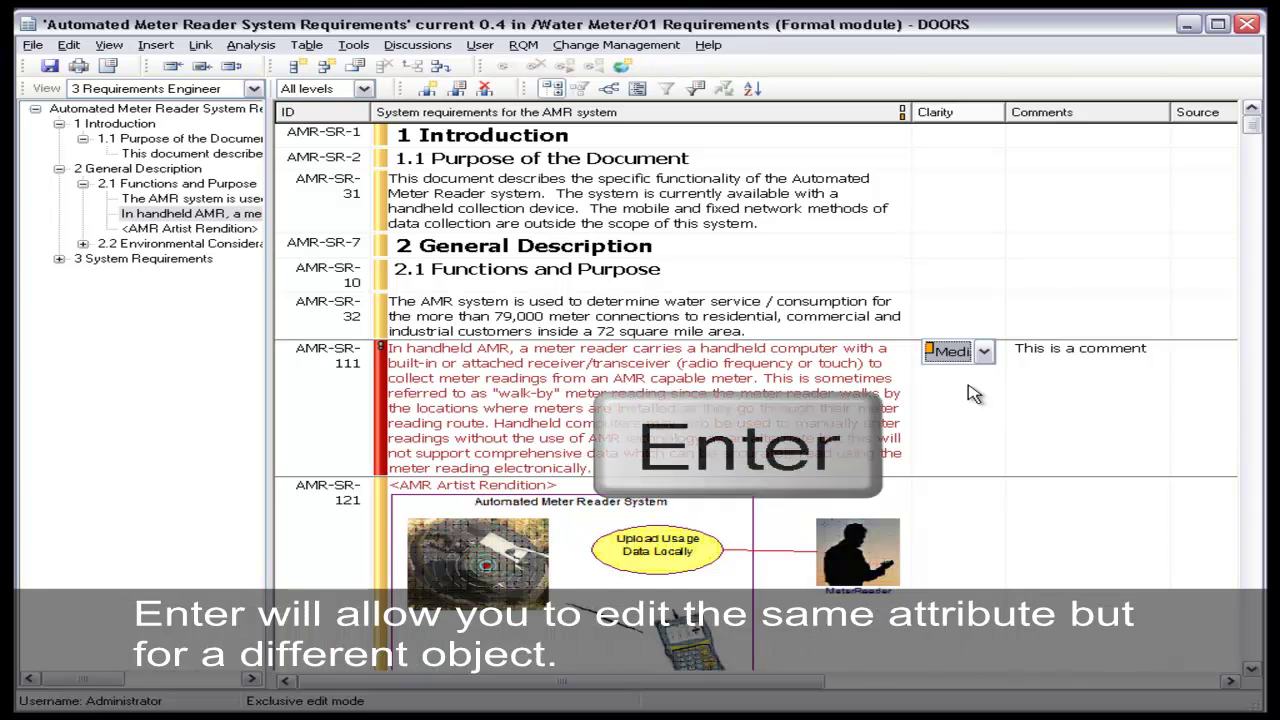
key(Return)
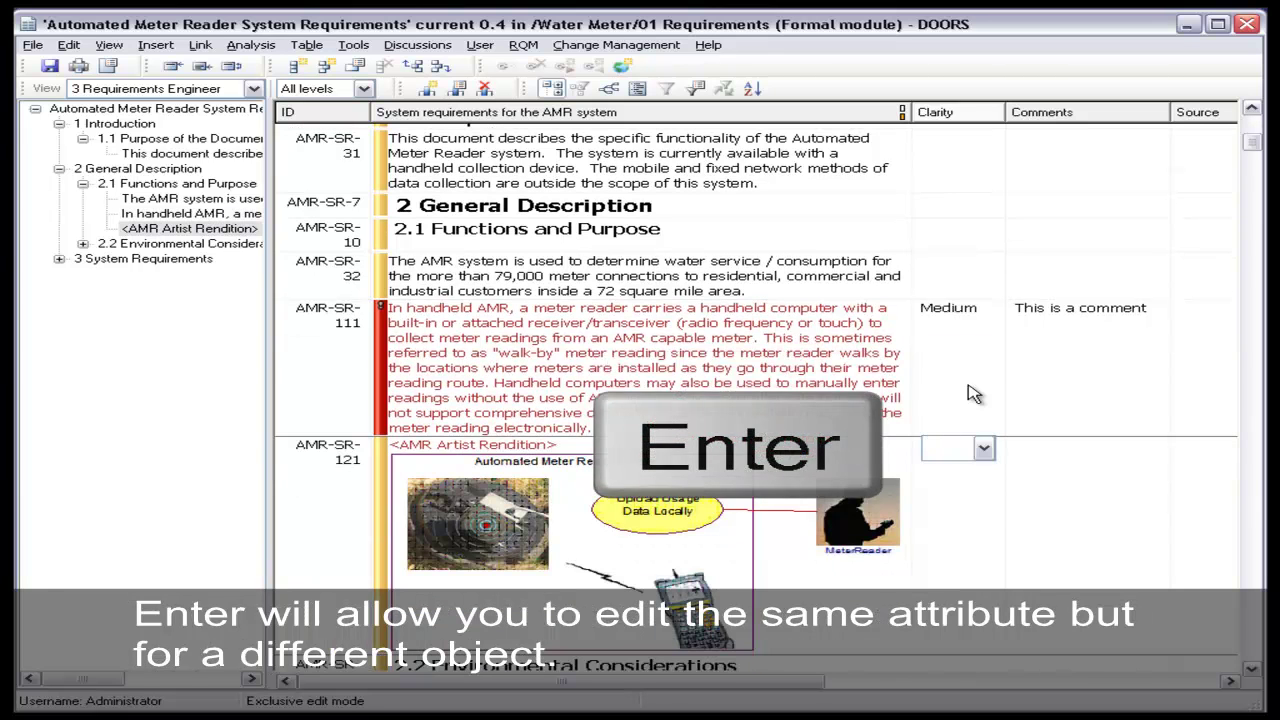
Set AMR-SR-121's Clarity to Medium and its comment to 'This is a comment too...'
click(984, 451)
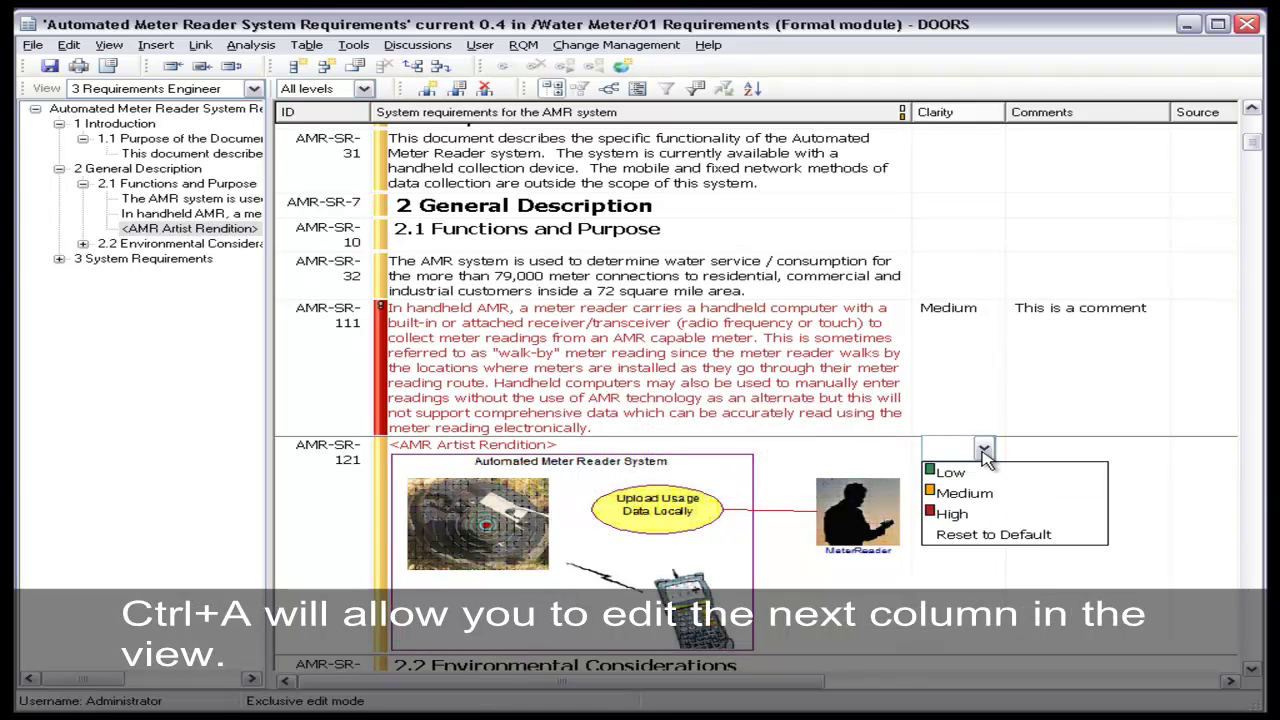
click(965, 494)
key(ctrl+a)
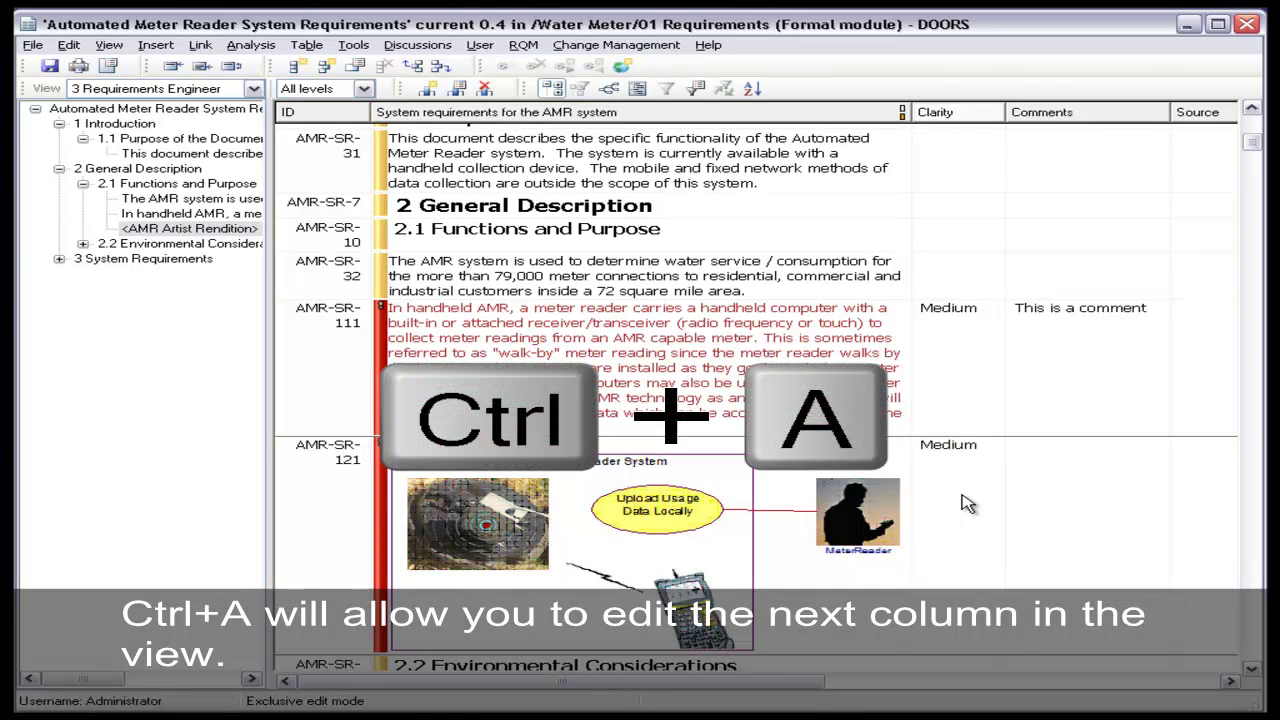
text(This is a comment too...)
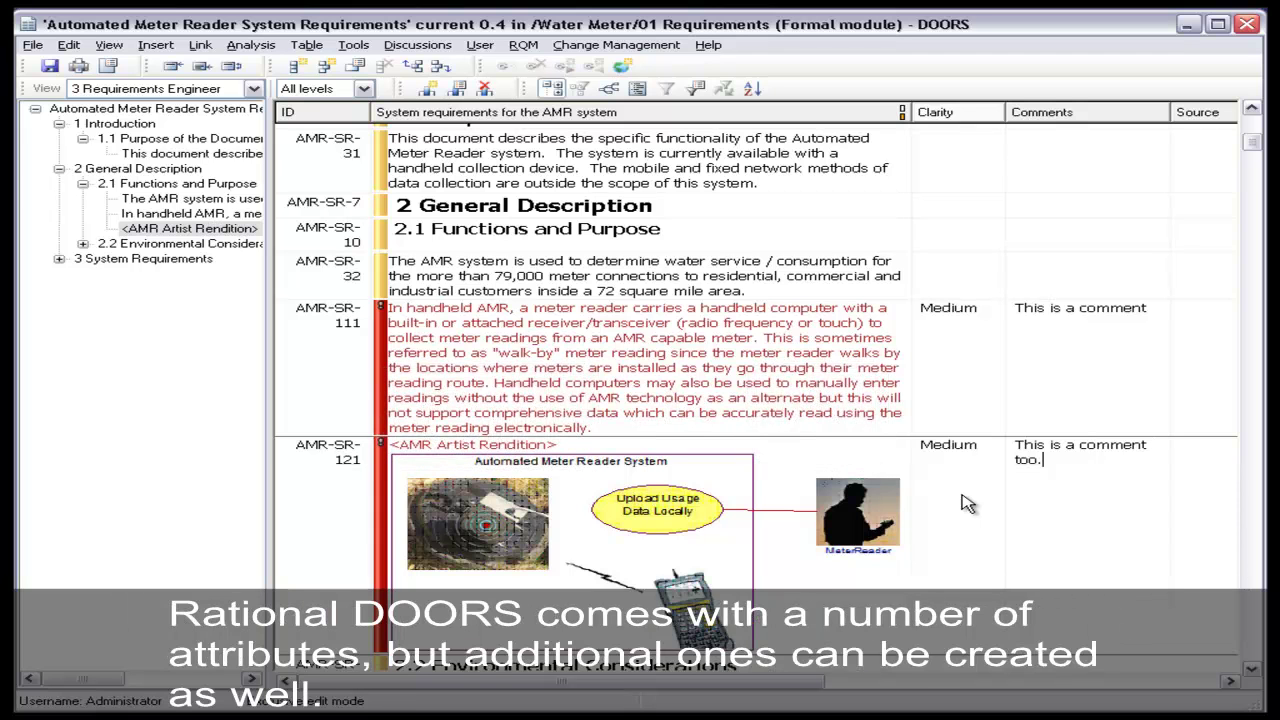
Commit AMR-SR-121's comment and start a new attribute from Edit > Attributes
click(1218, 530)
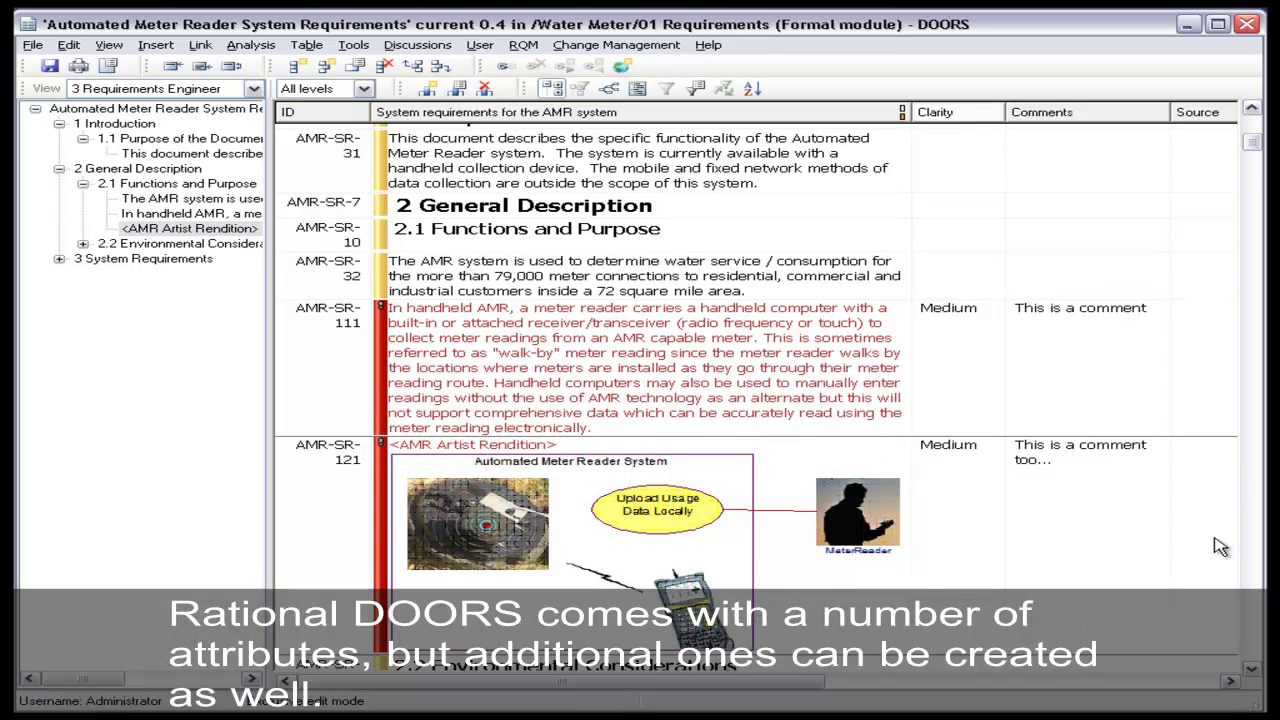
click(68, 46)
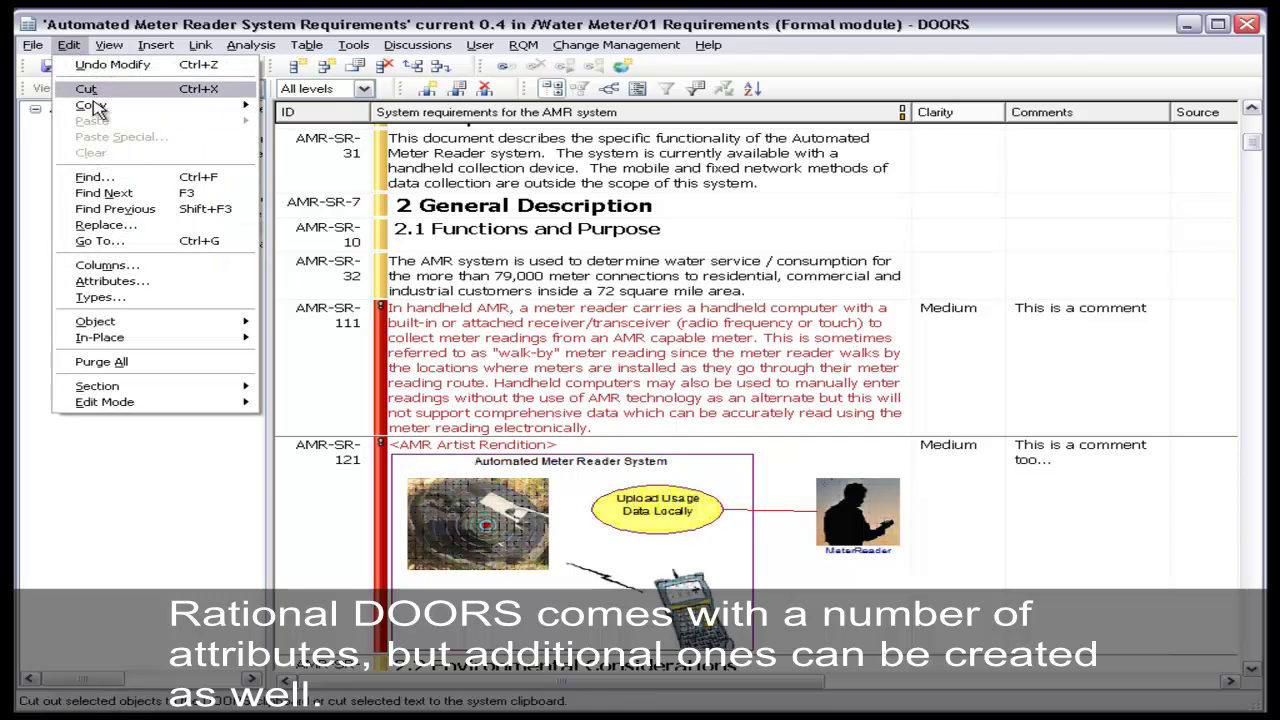
click(160, 281)
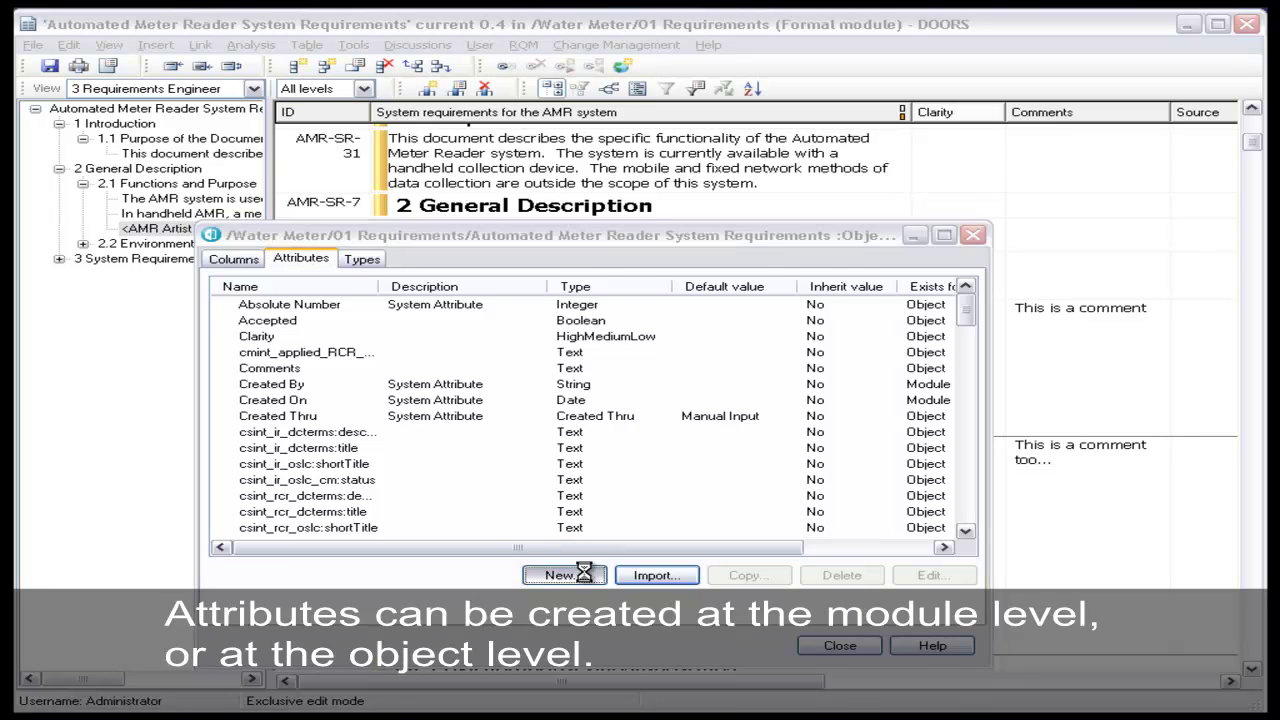
click(588, 577)
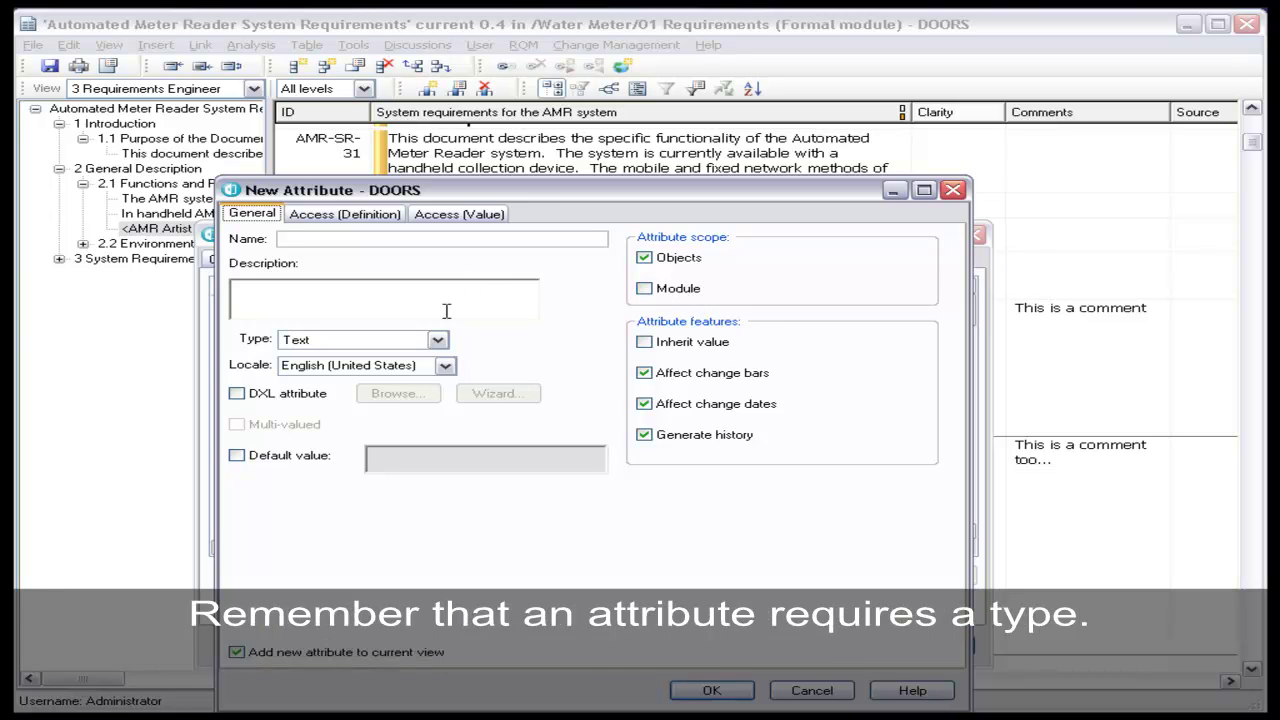
Review the new attribute's Type options, leaving it set to Text
click(438, 340)
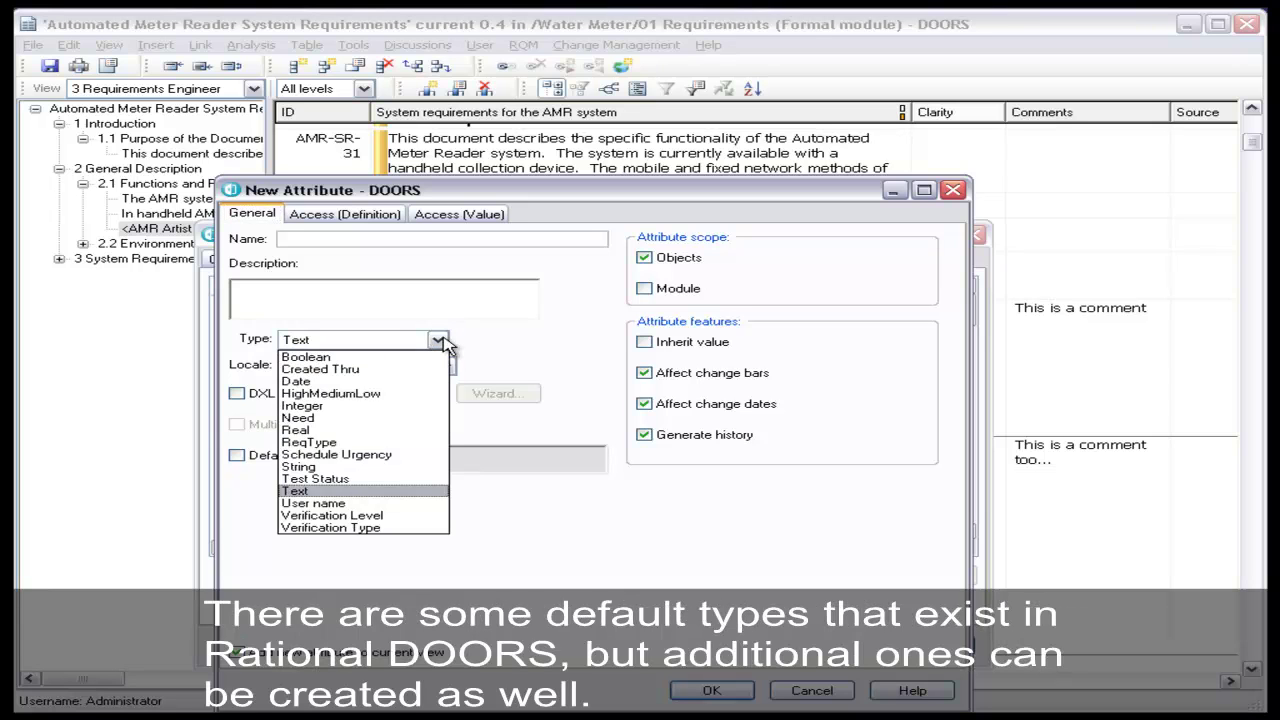
click(440, 342)
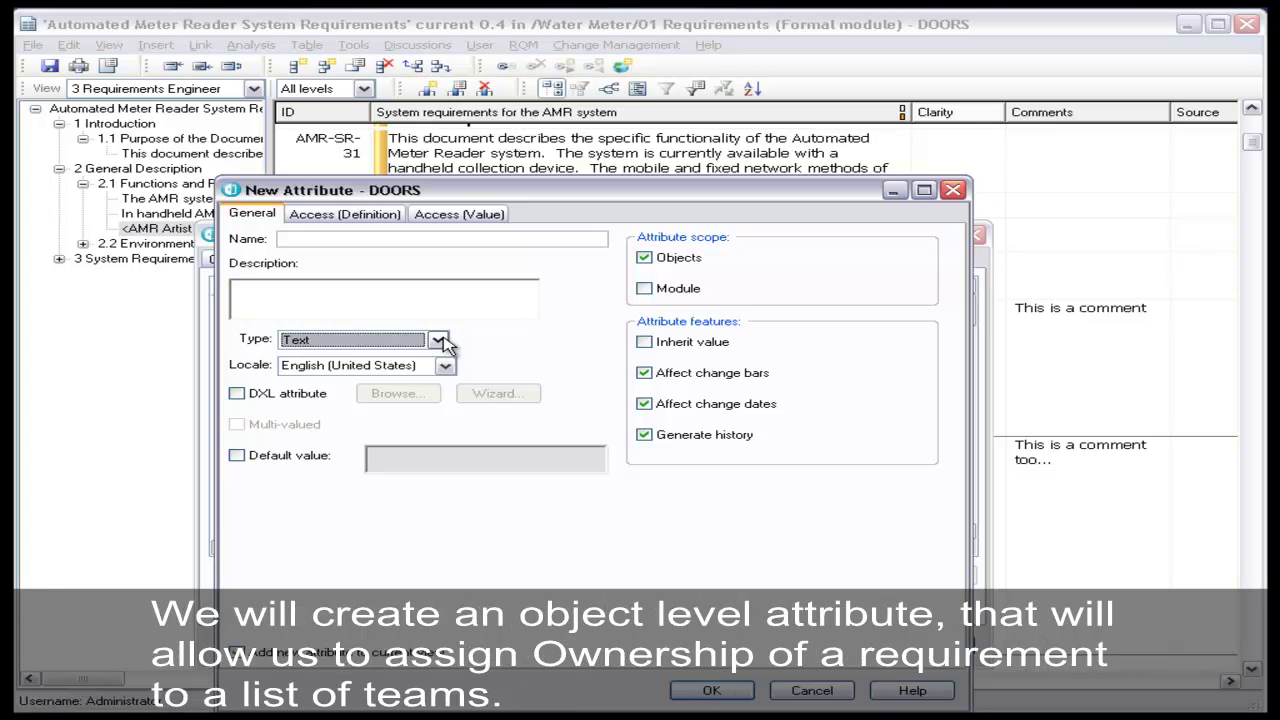
click(737, 553)
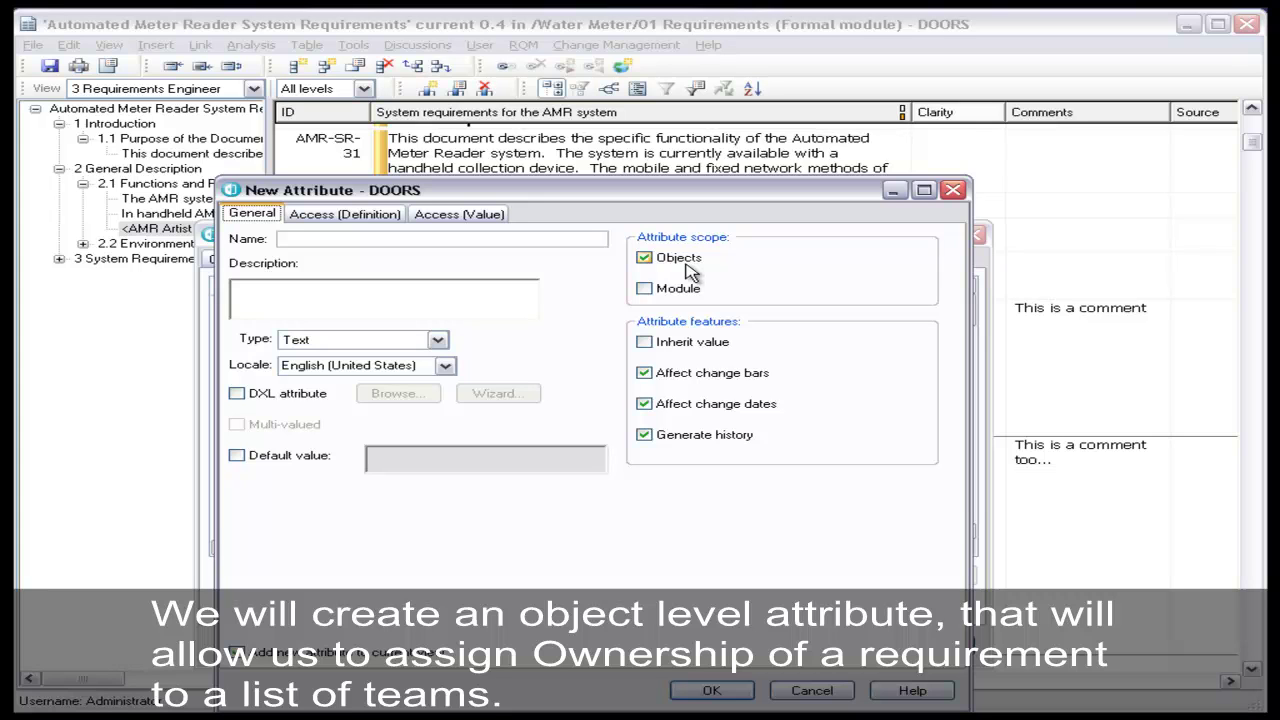
click(438, 341)
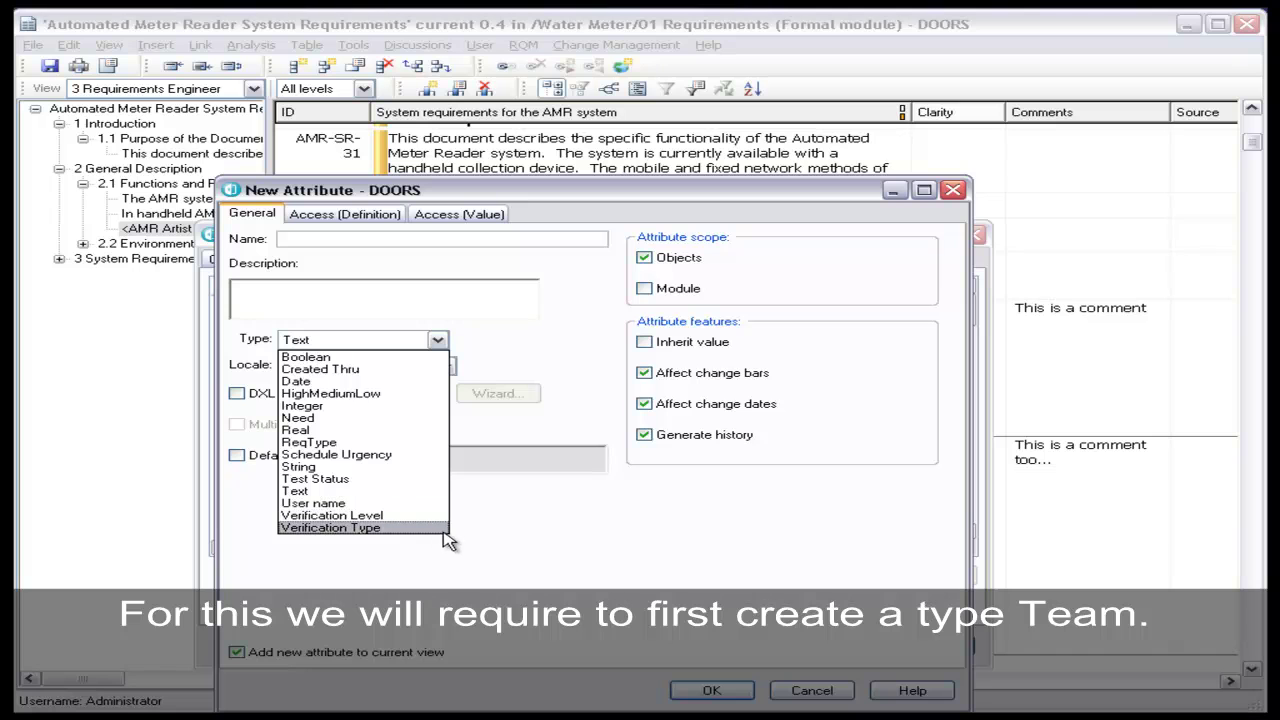
click(515, 552)
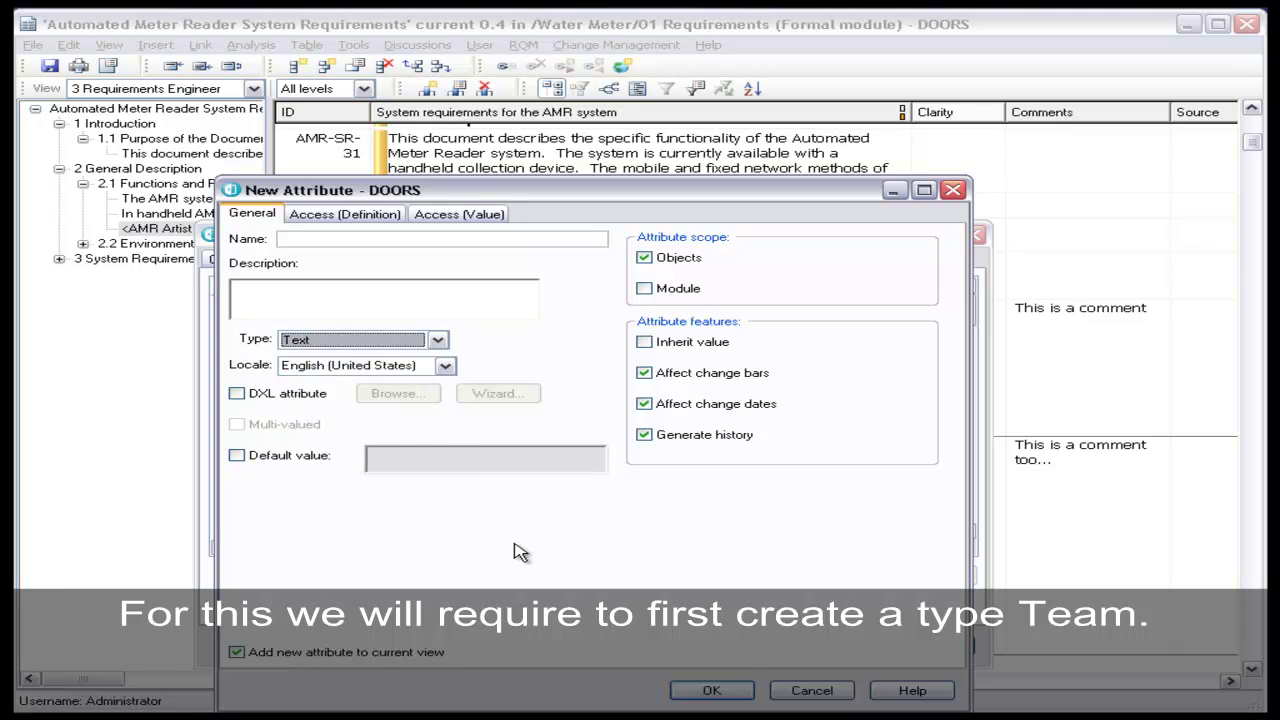
Cancel the new attribute and define a new type Team with Enumeration base type
click(812, 690)
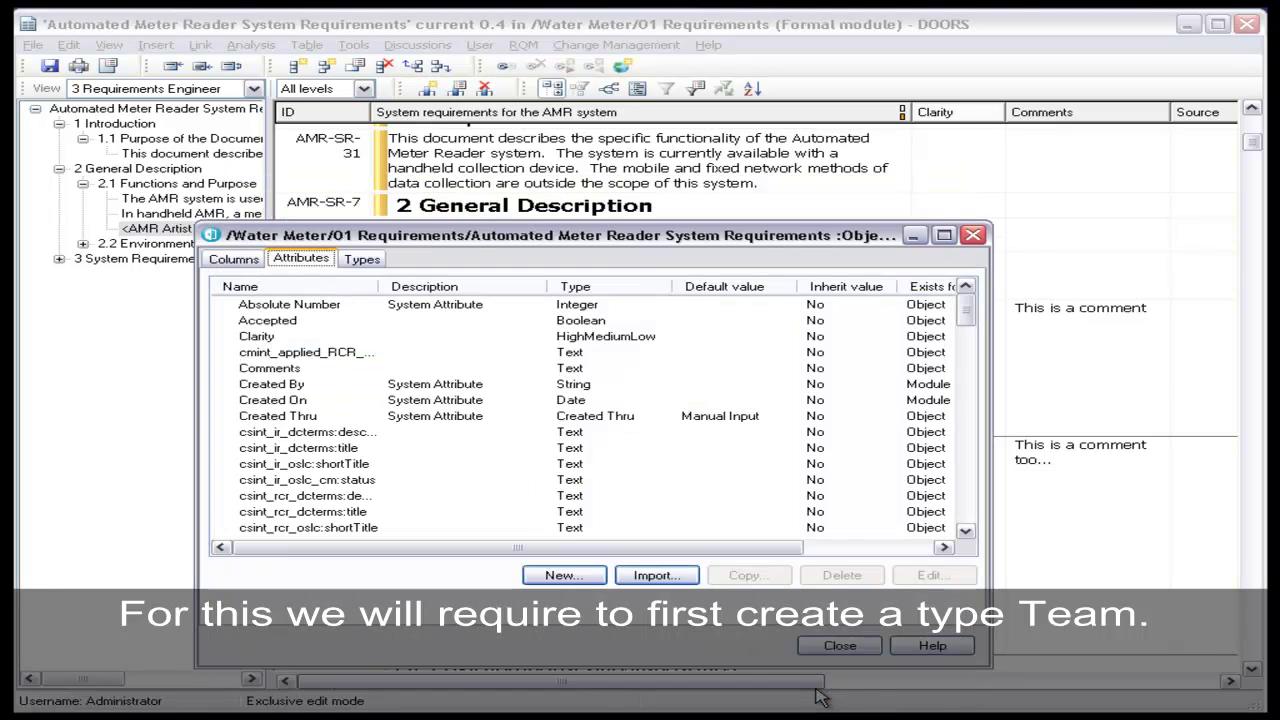
click(364, 259)
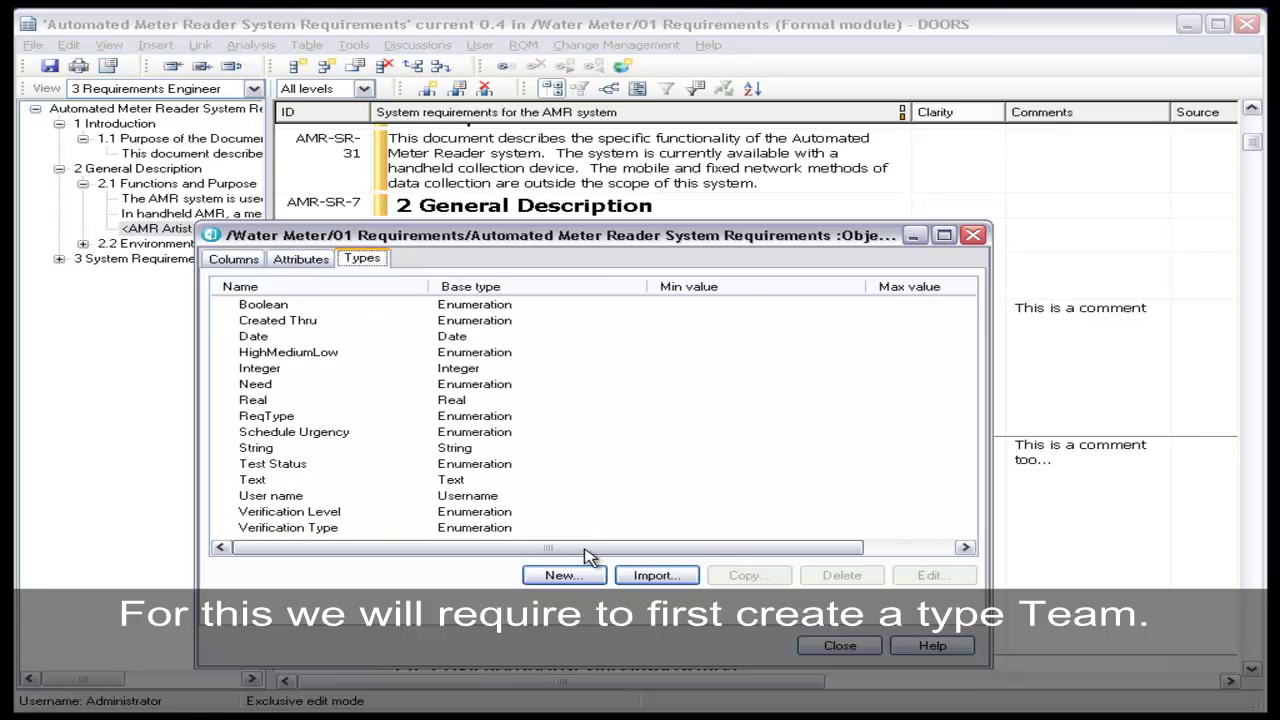
click(597, 576)
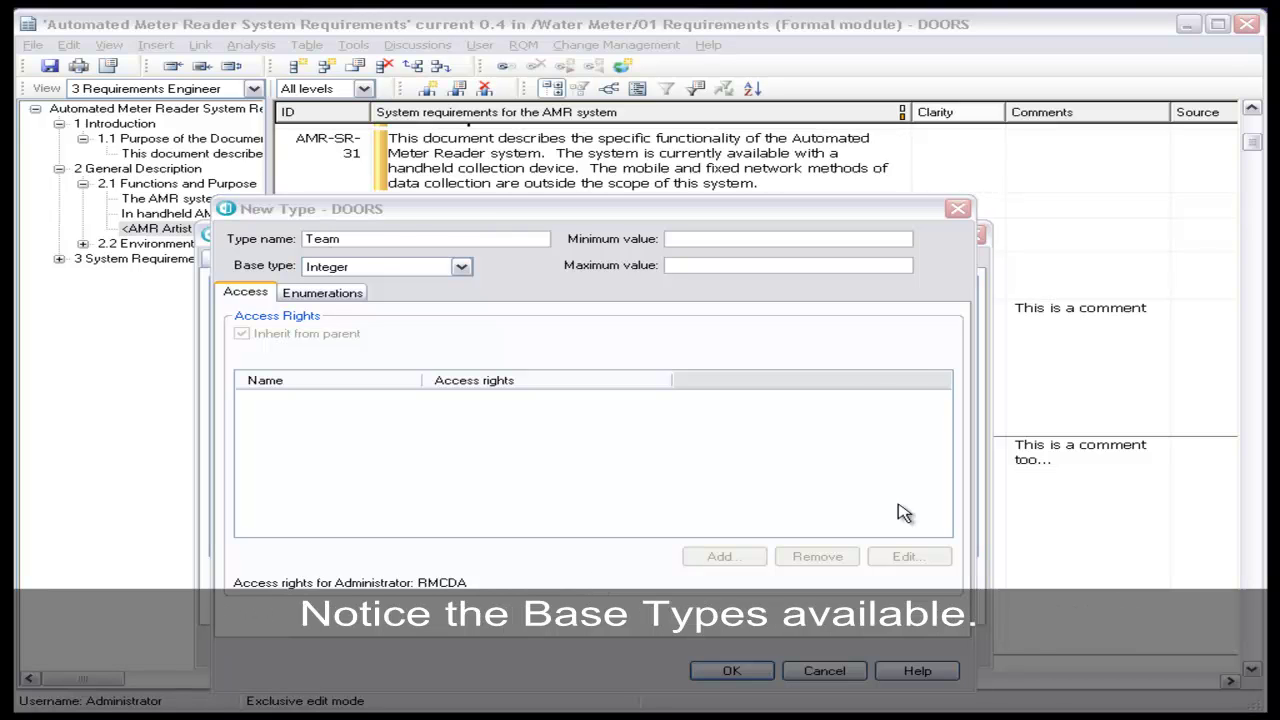
click(462, 268)
click(462, 268)
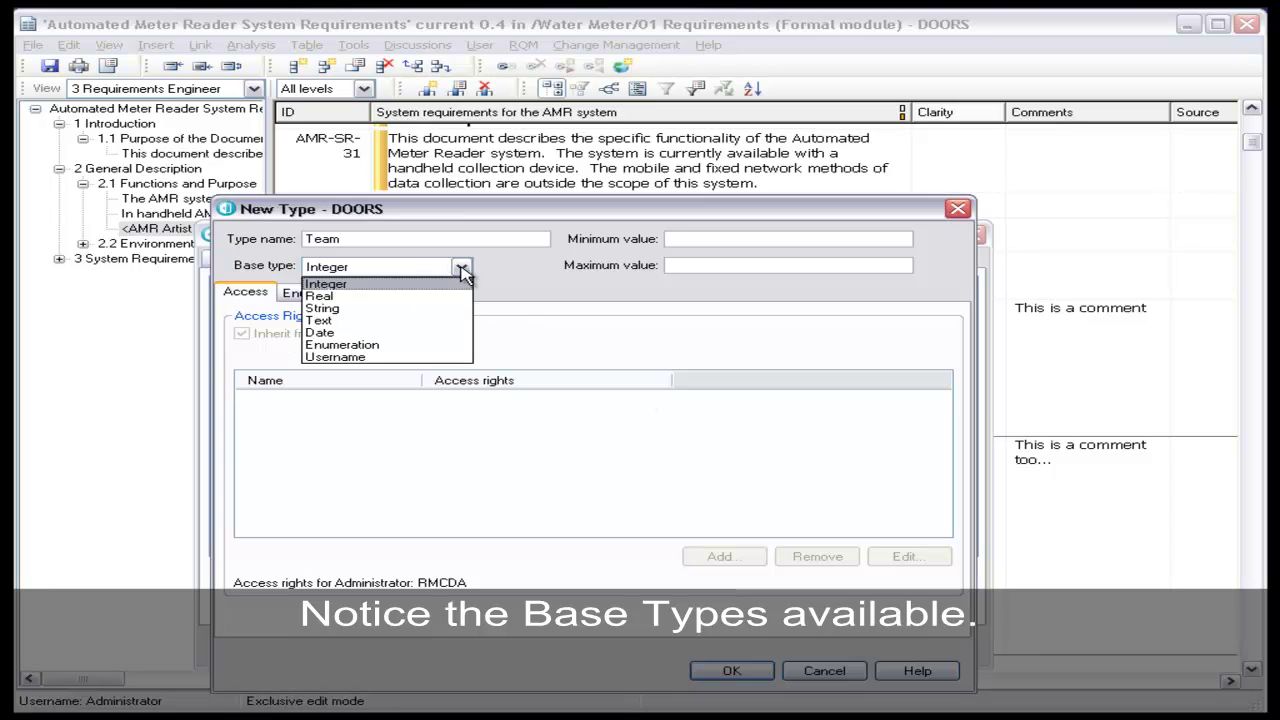
click(462, 270)
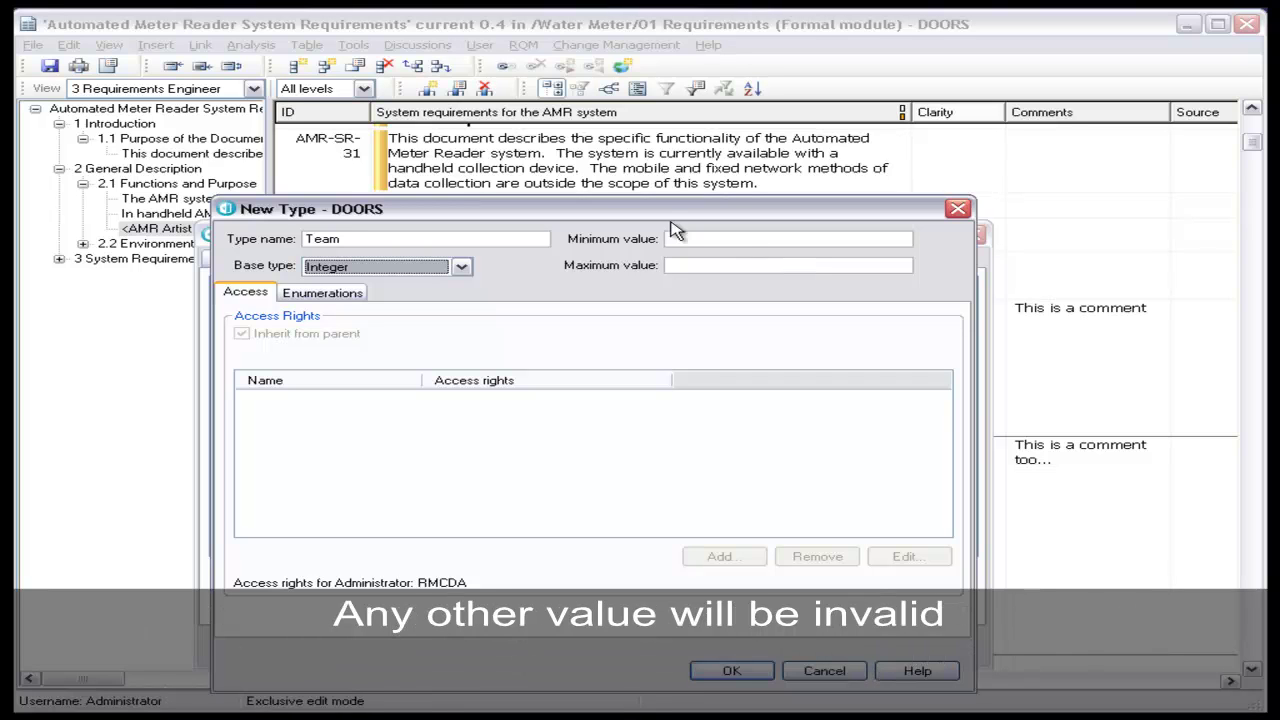
click(462, 268)
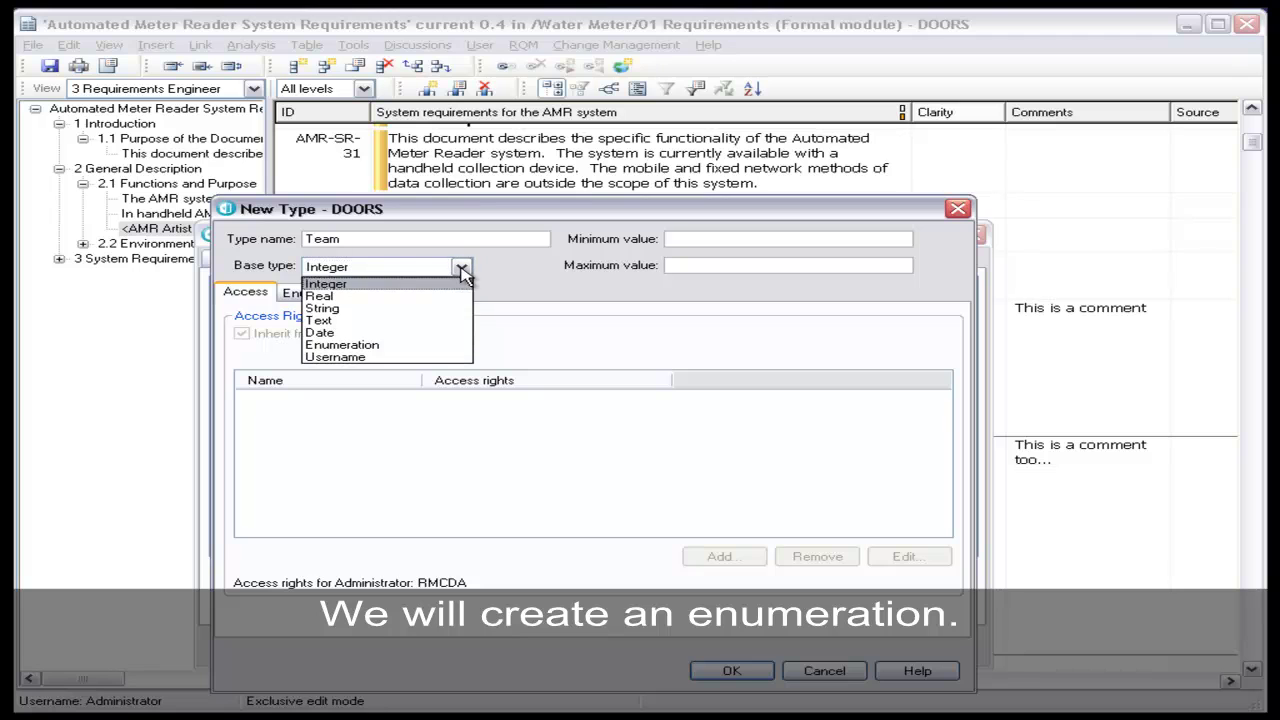
Add the Team enumeration value tiger, coloured blue
click(438, 346)
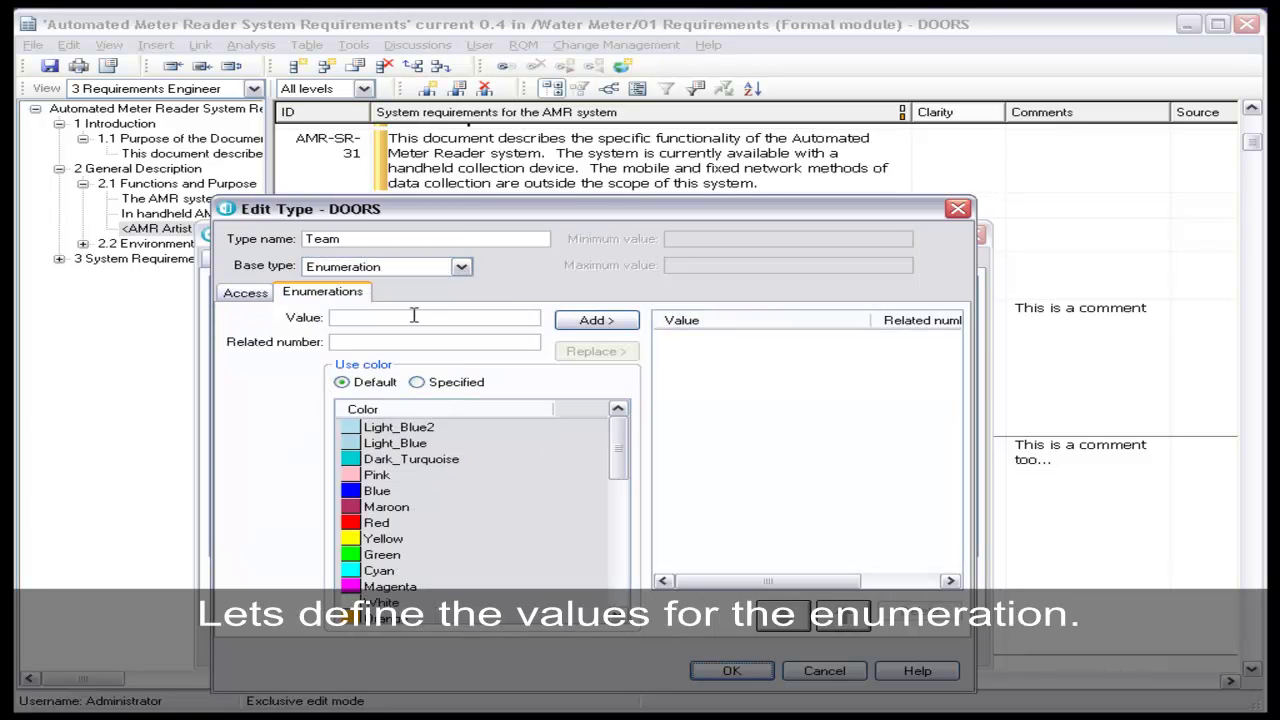
click(415, 316)
text(tiger)
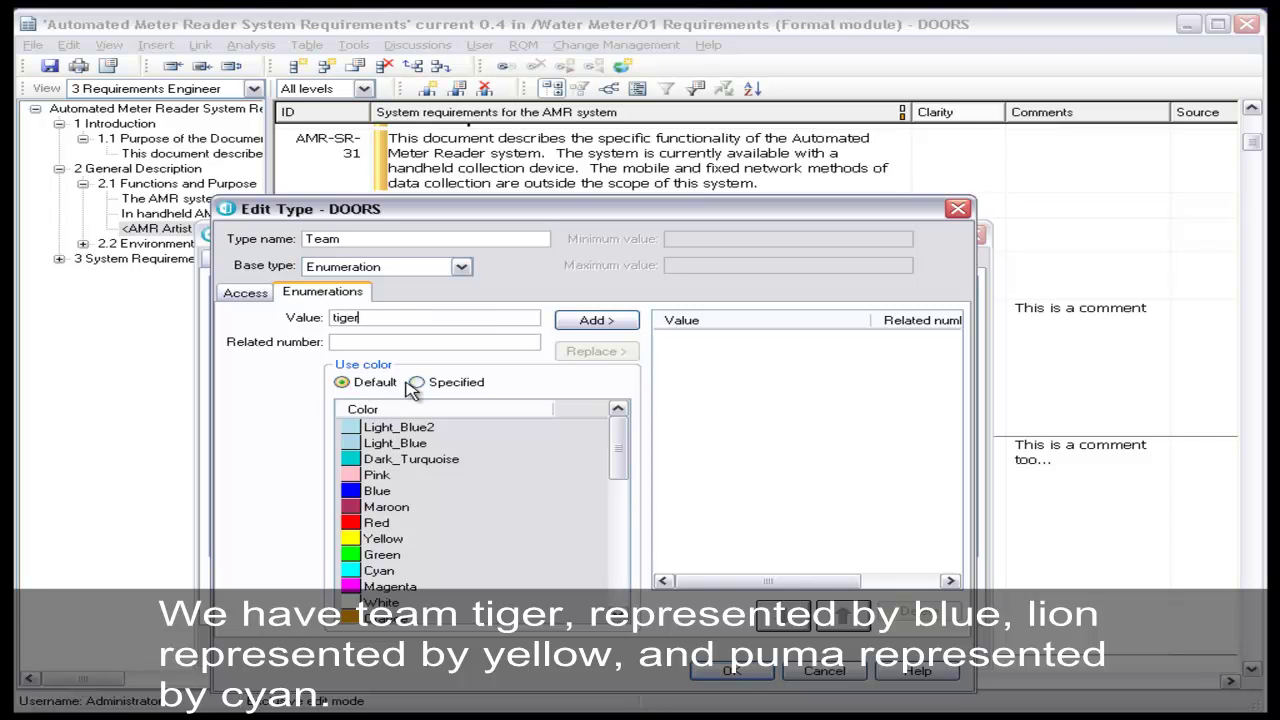
click(416, 382)
click(378, 491)
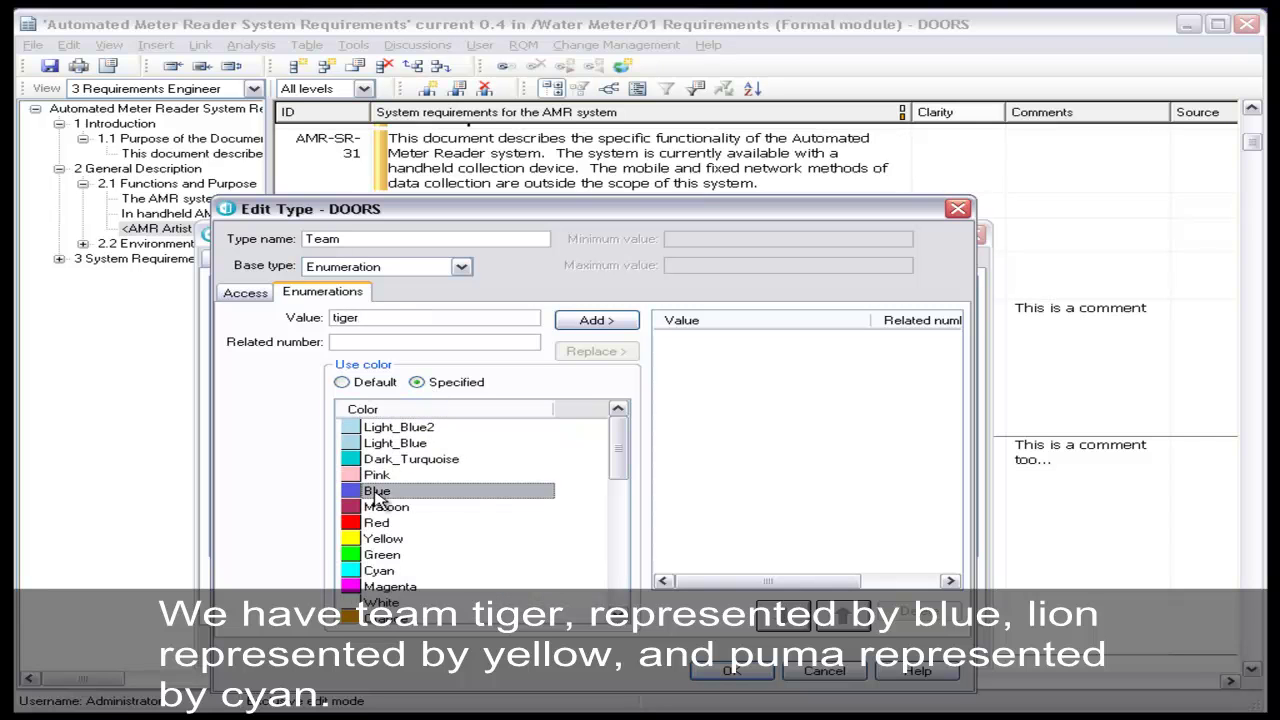
click(596, 330)
Add the Team values lion in yellow and puma in cyan
drag(443, 320, 259, 307)
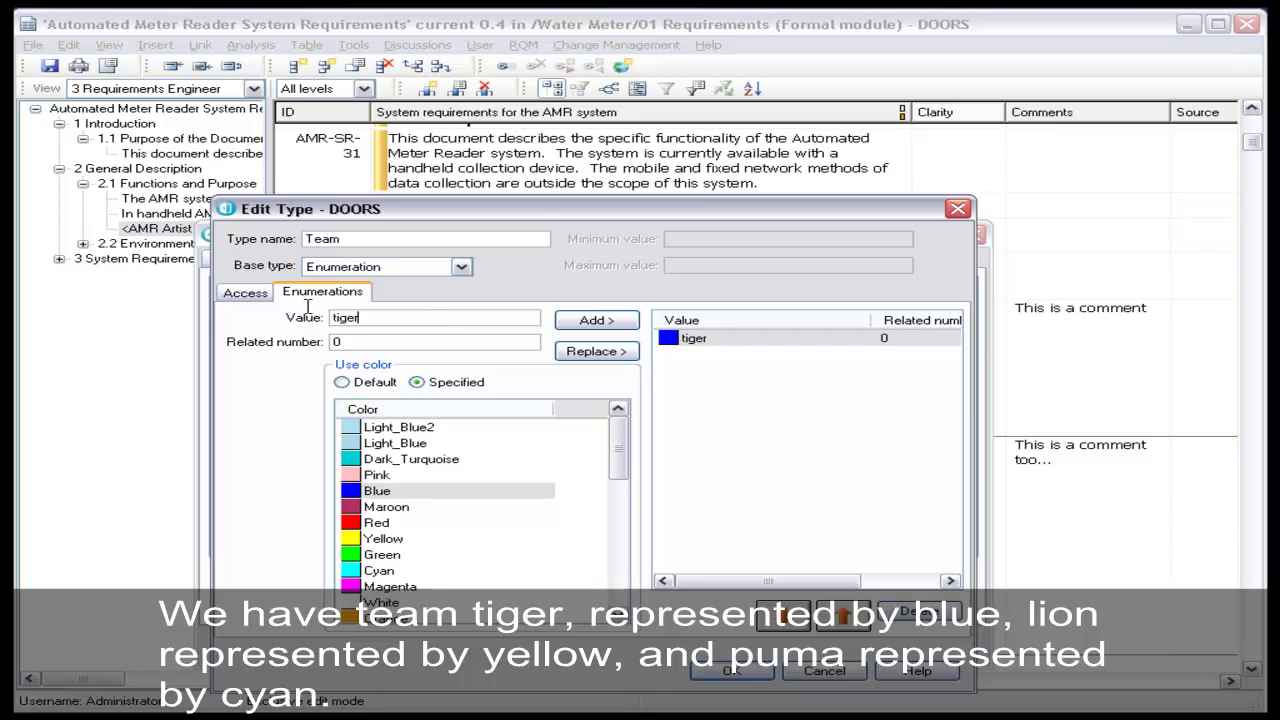
text(lion)
click(383, 539)
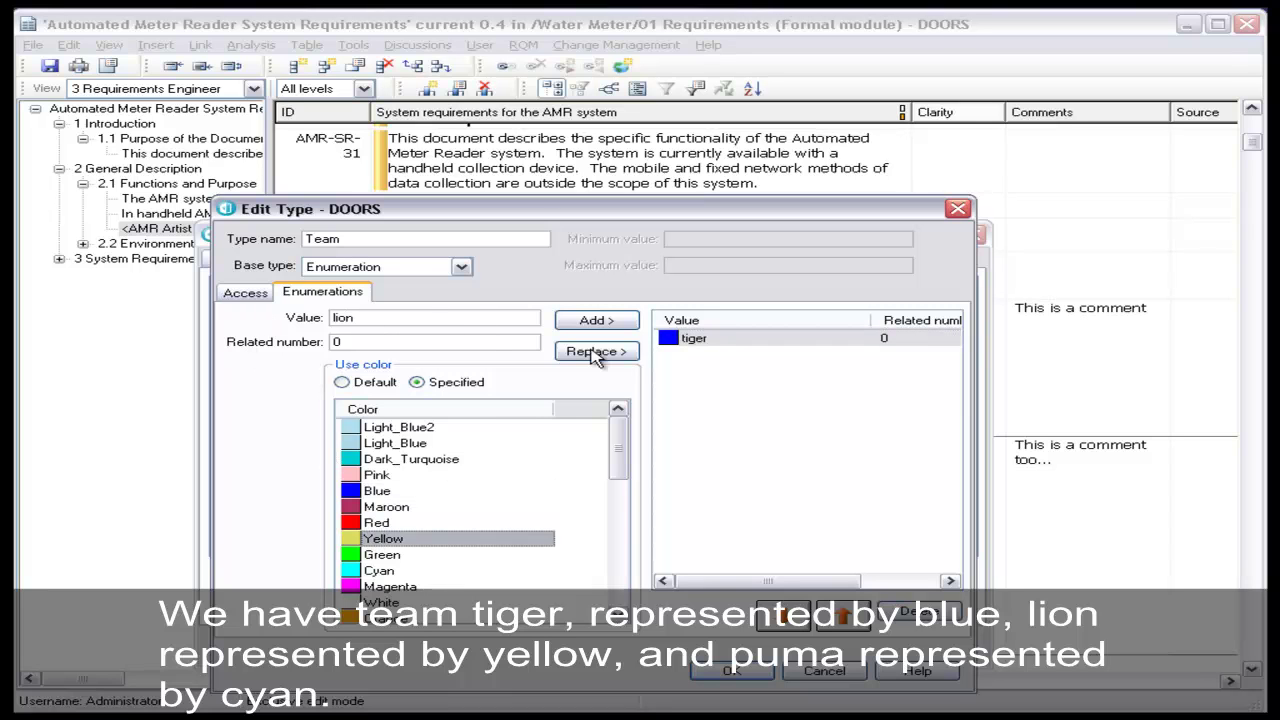
click(594, 320)
drag(400, 319, 253, 310)
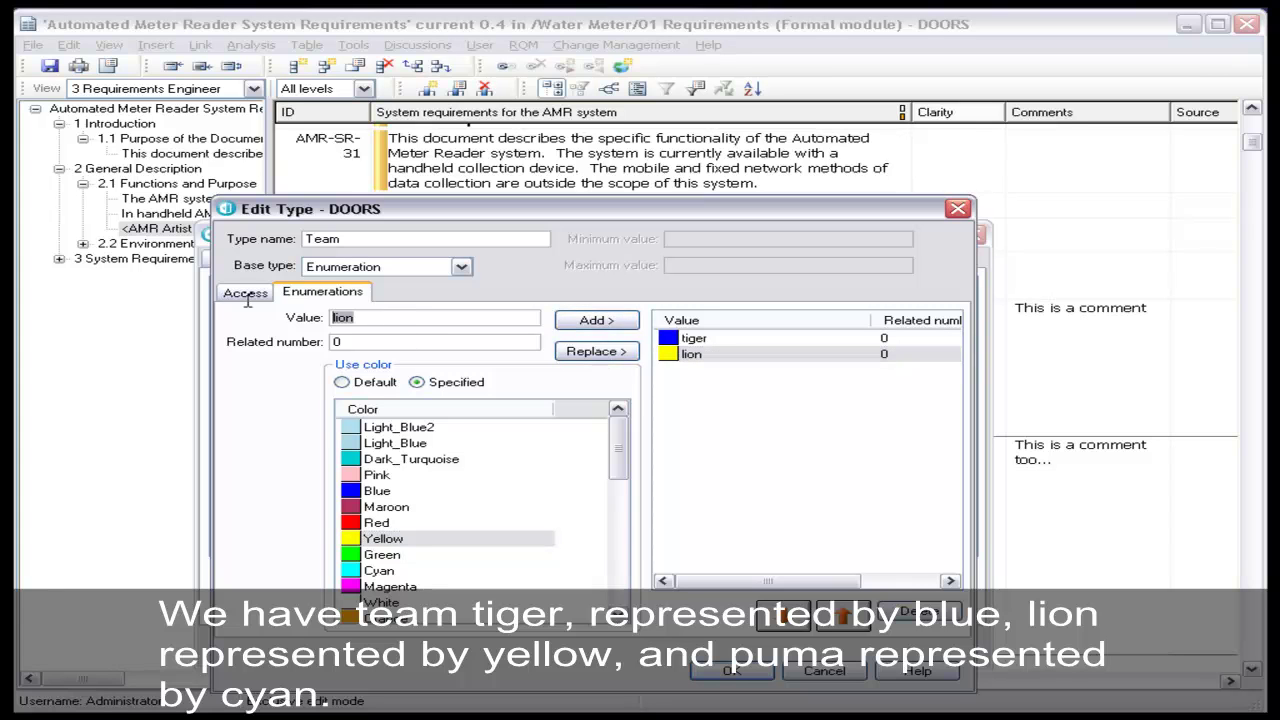
text(puma)
click(378, 571)
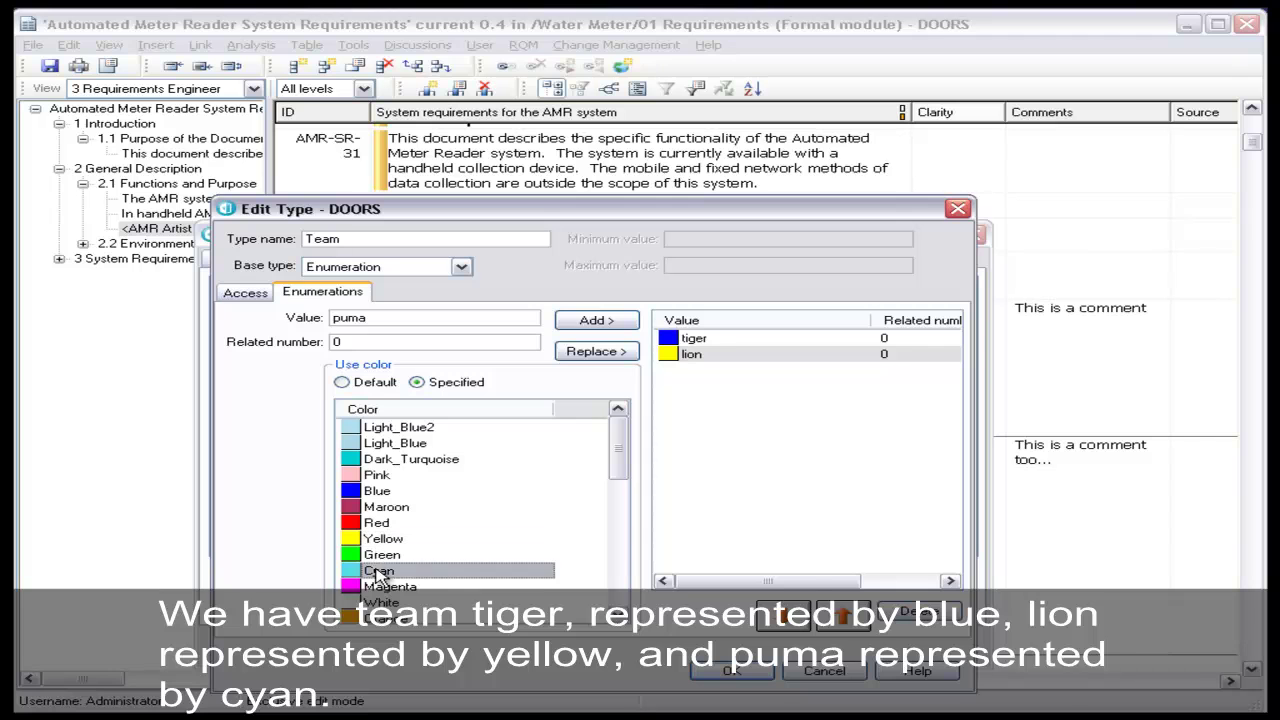
click(594, 321)
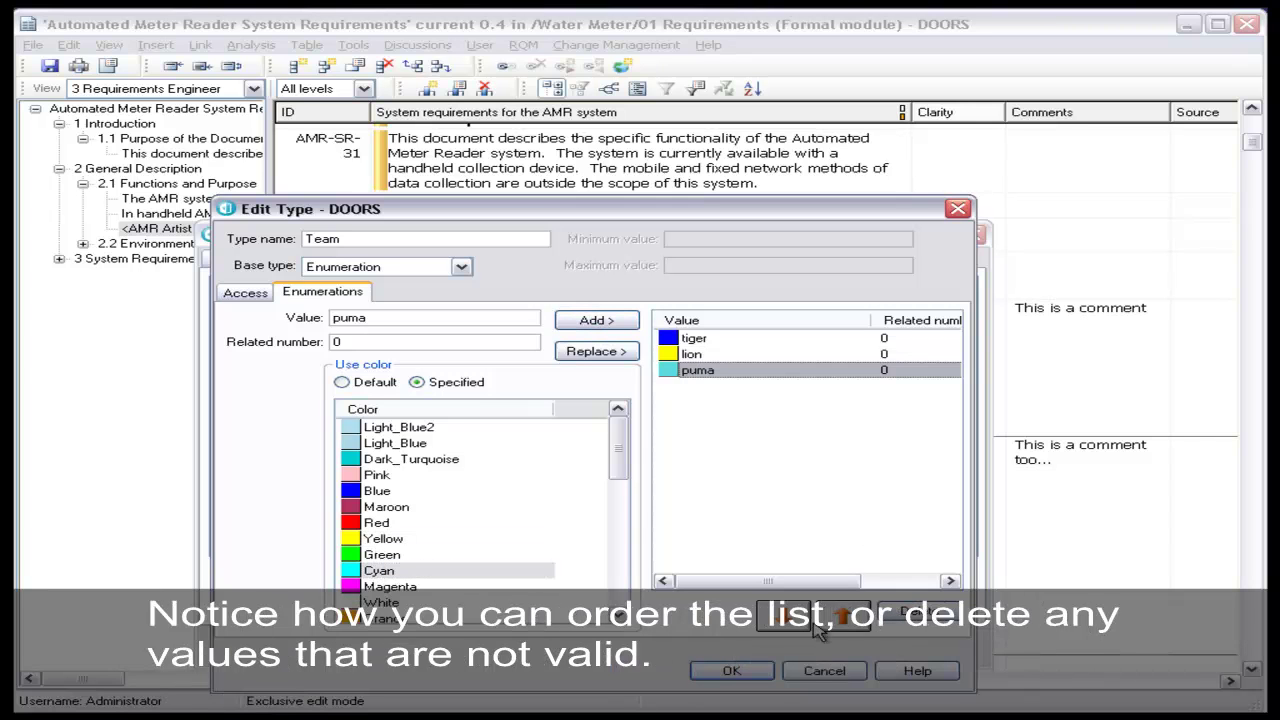
Keep puma below lion, save the Team type, and show the module's attributes
click(846, 617)
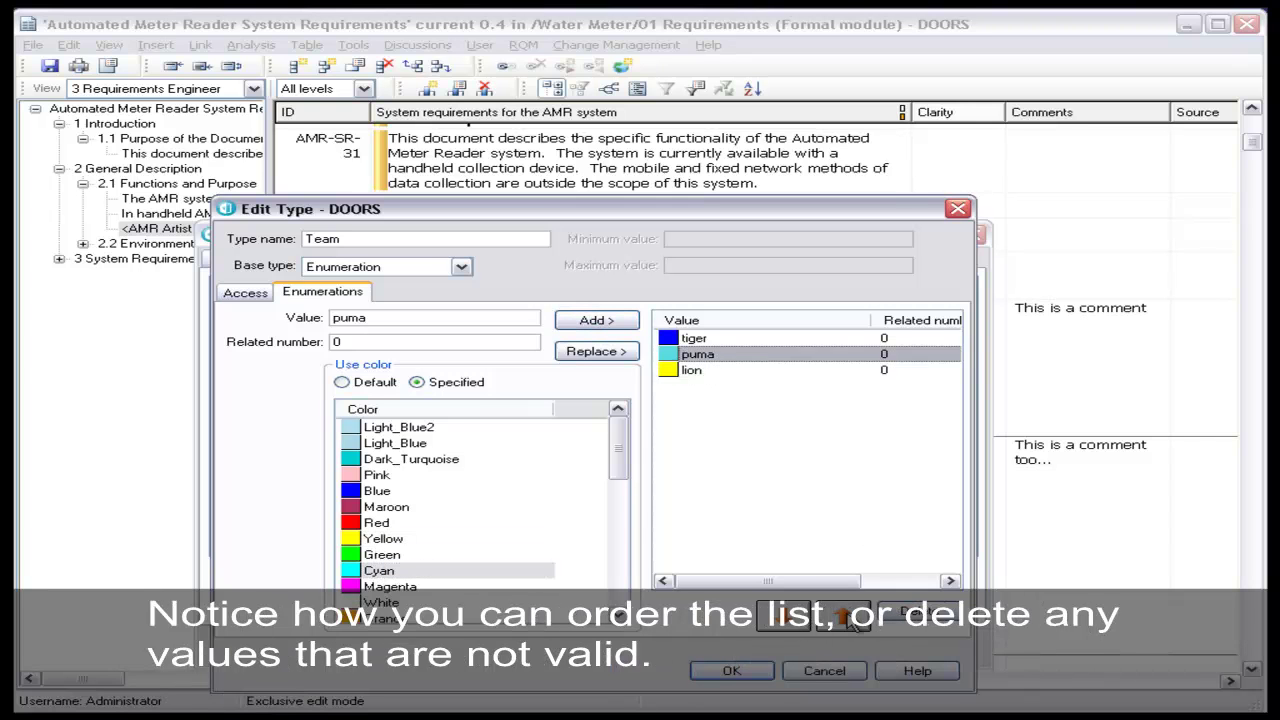
click(812, 625)
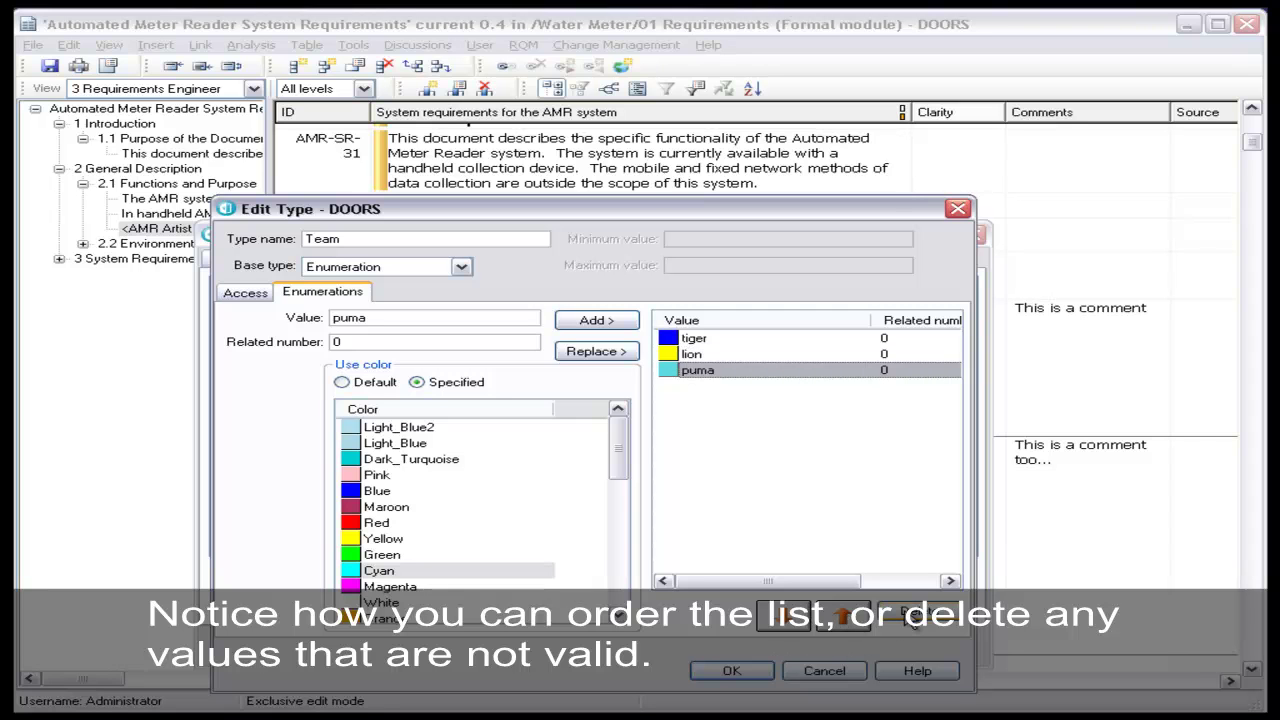
click(755, 675)
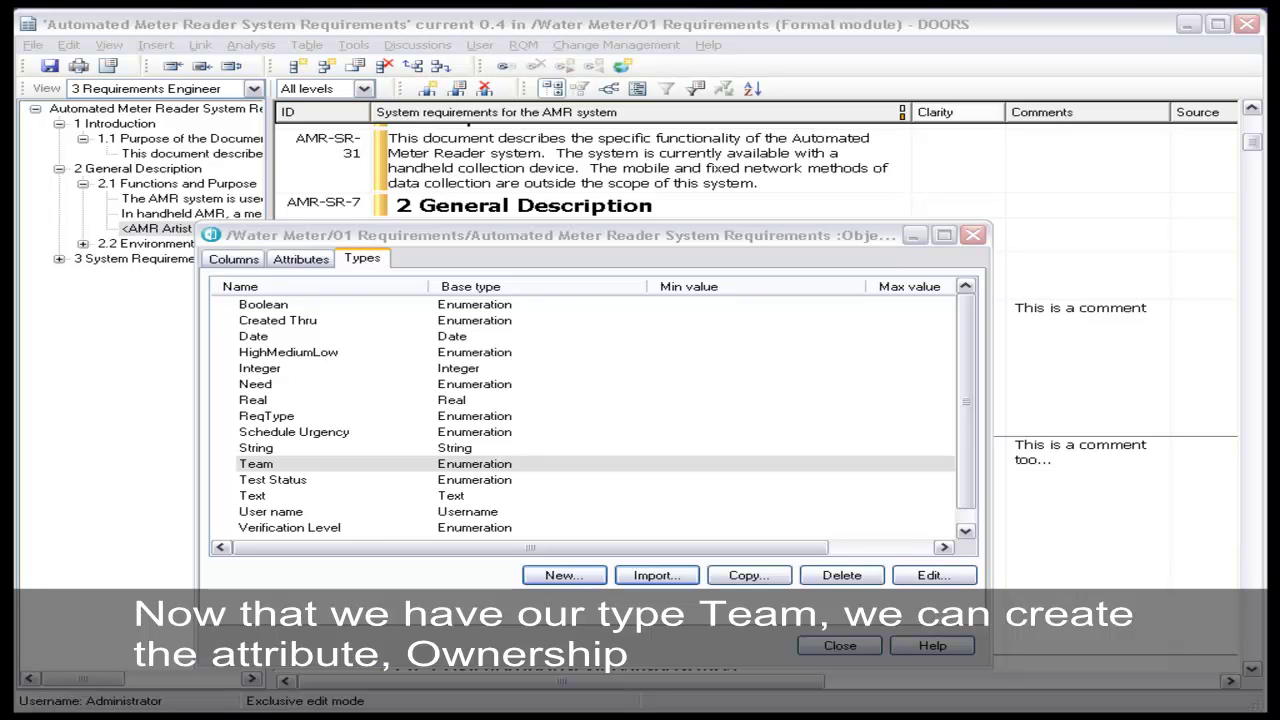
click(318, 262)
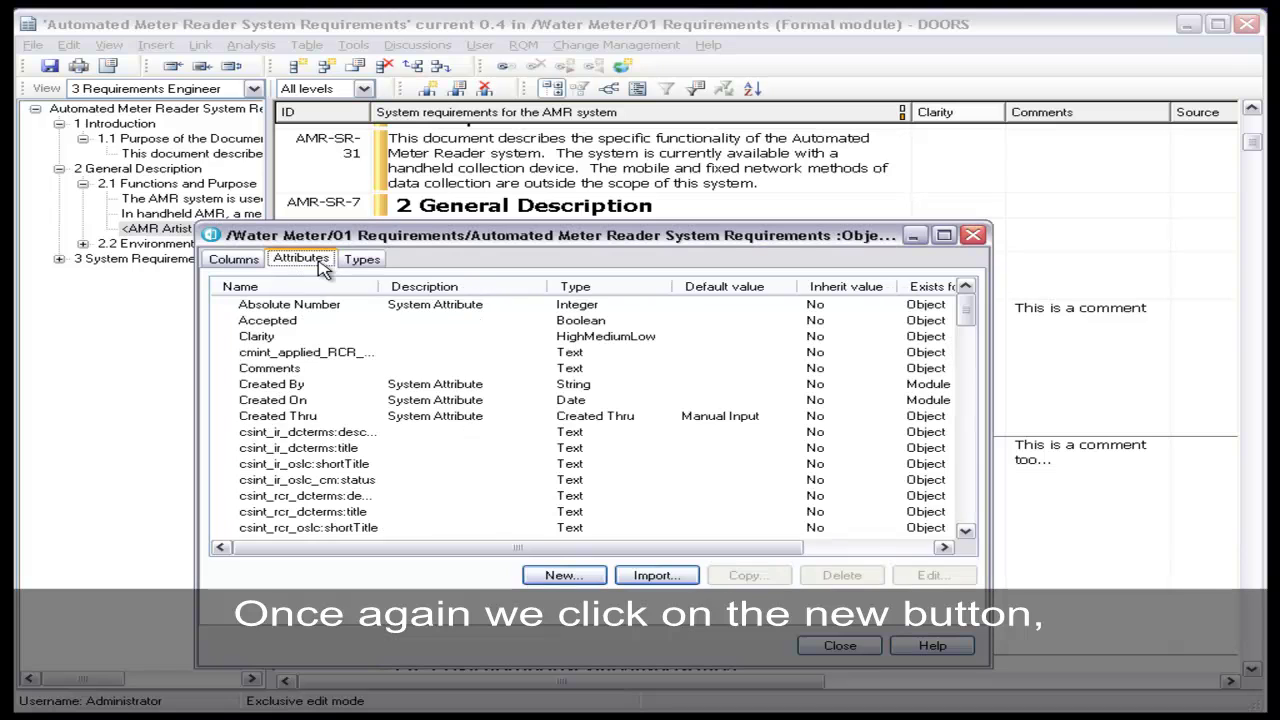
Create attribute Ownership, described 'owner of section/requirement', of type Team with Inherit value ticked
click(586, 580)
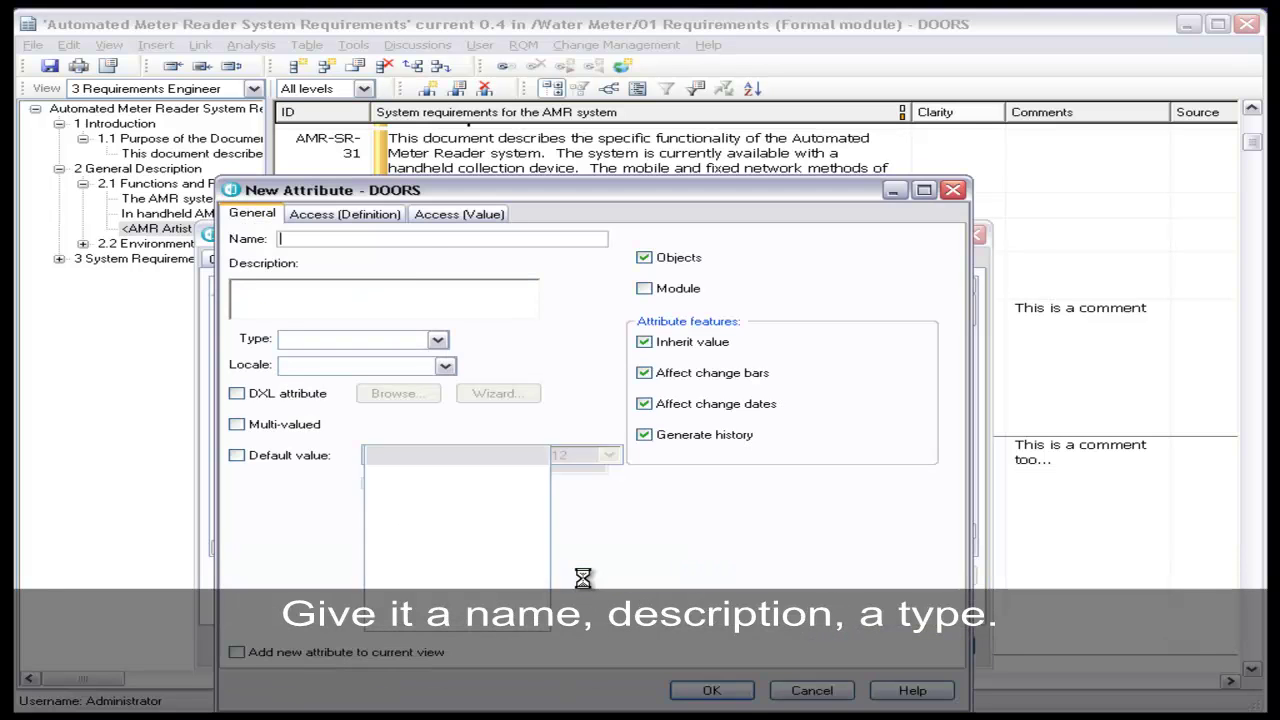
click(424, 240)
text(Ownership)
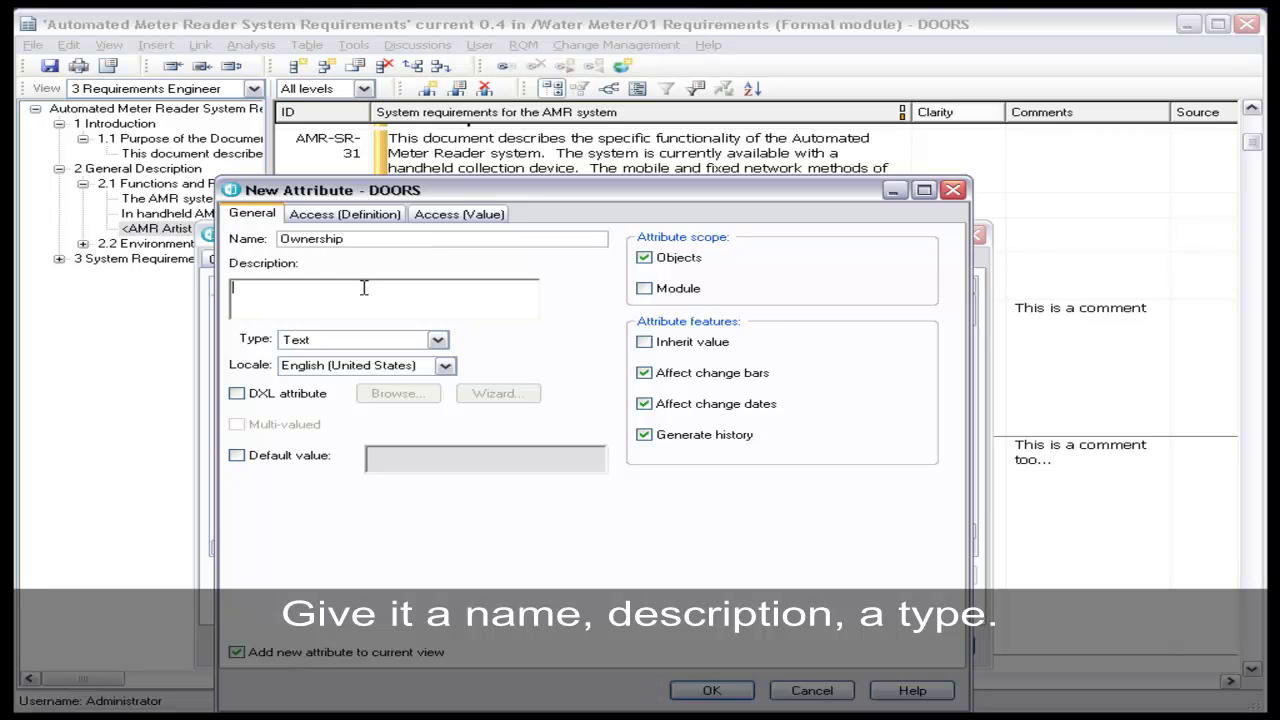
text(owner of section/requirement)
click(437, 340)
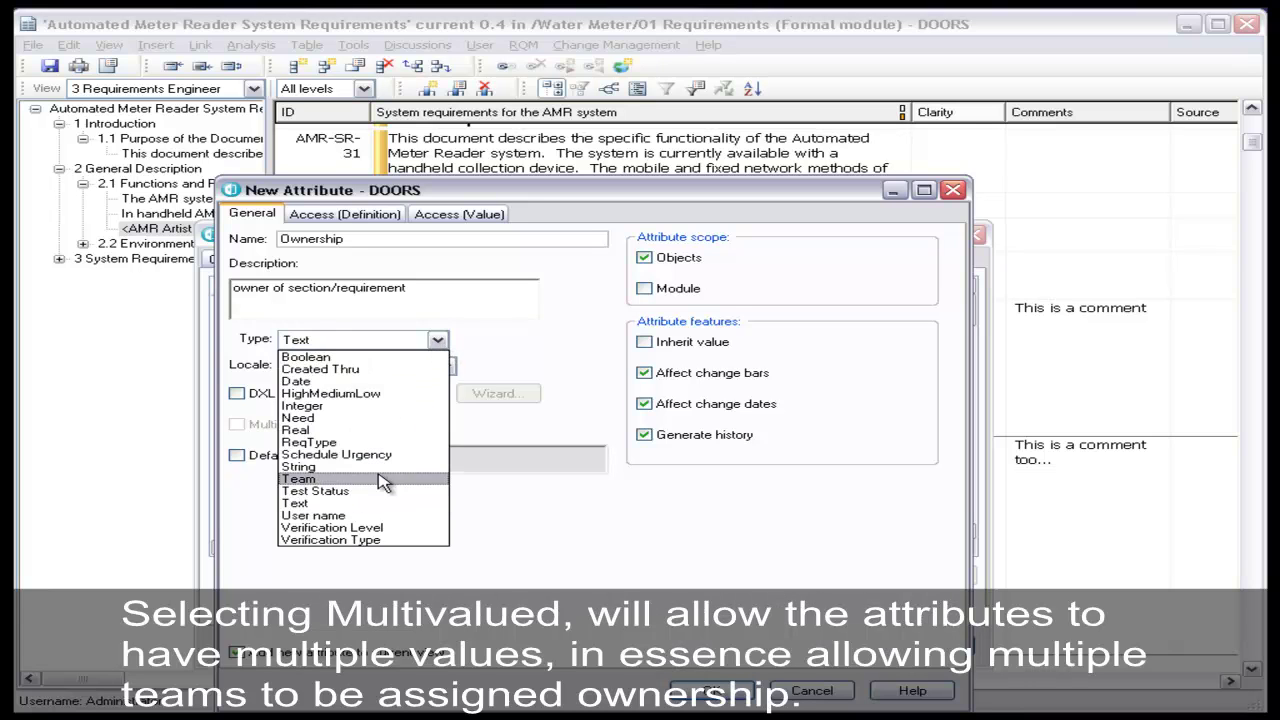
click(383, 480)
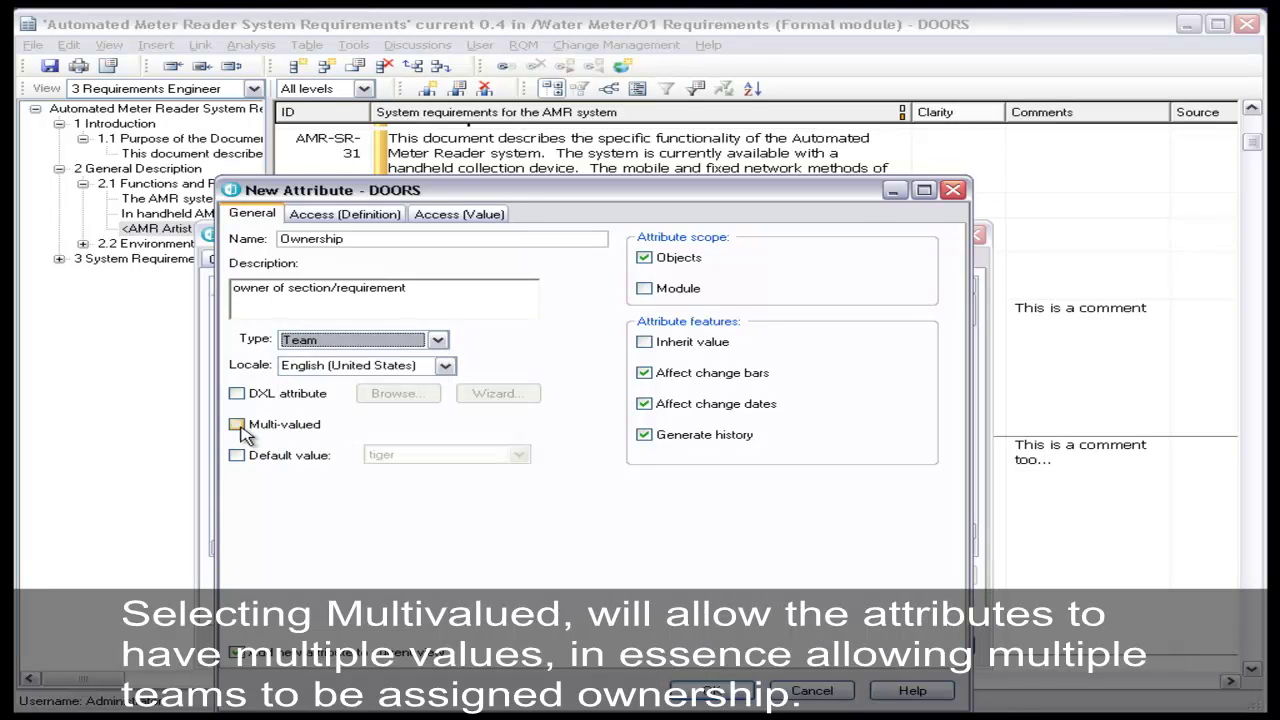
click(650, 343)
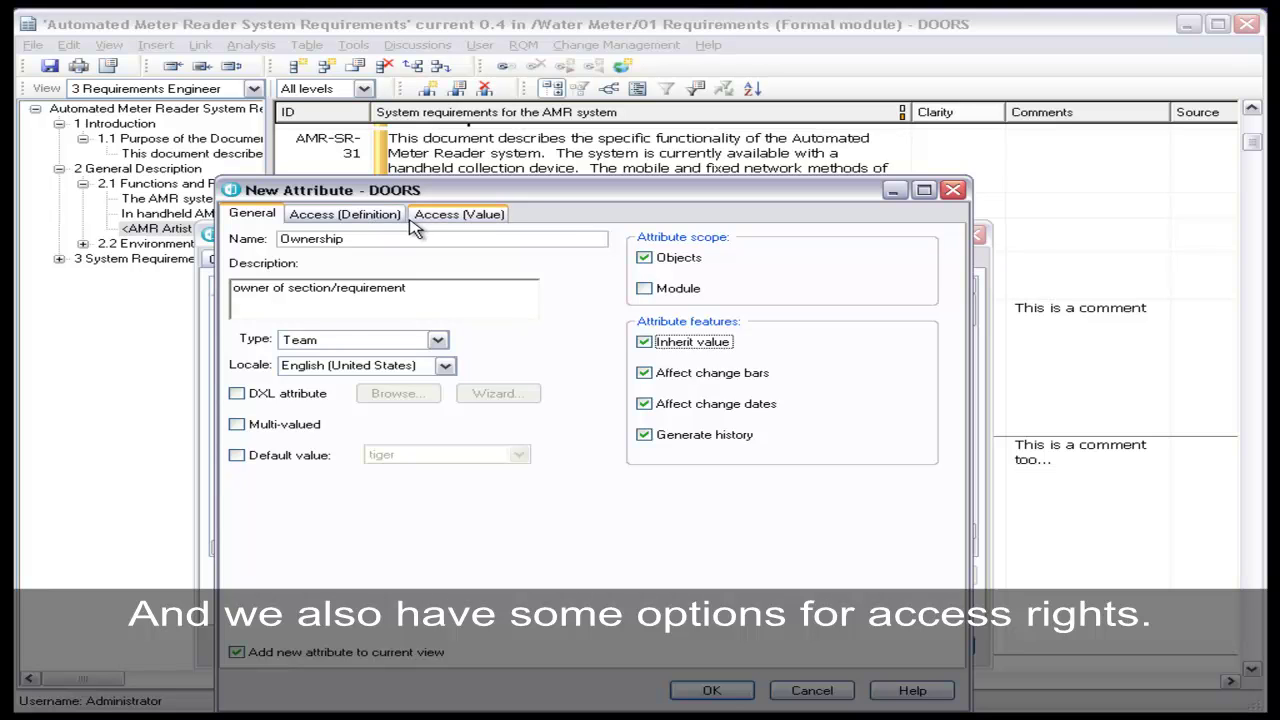
click(728, 692)
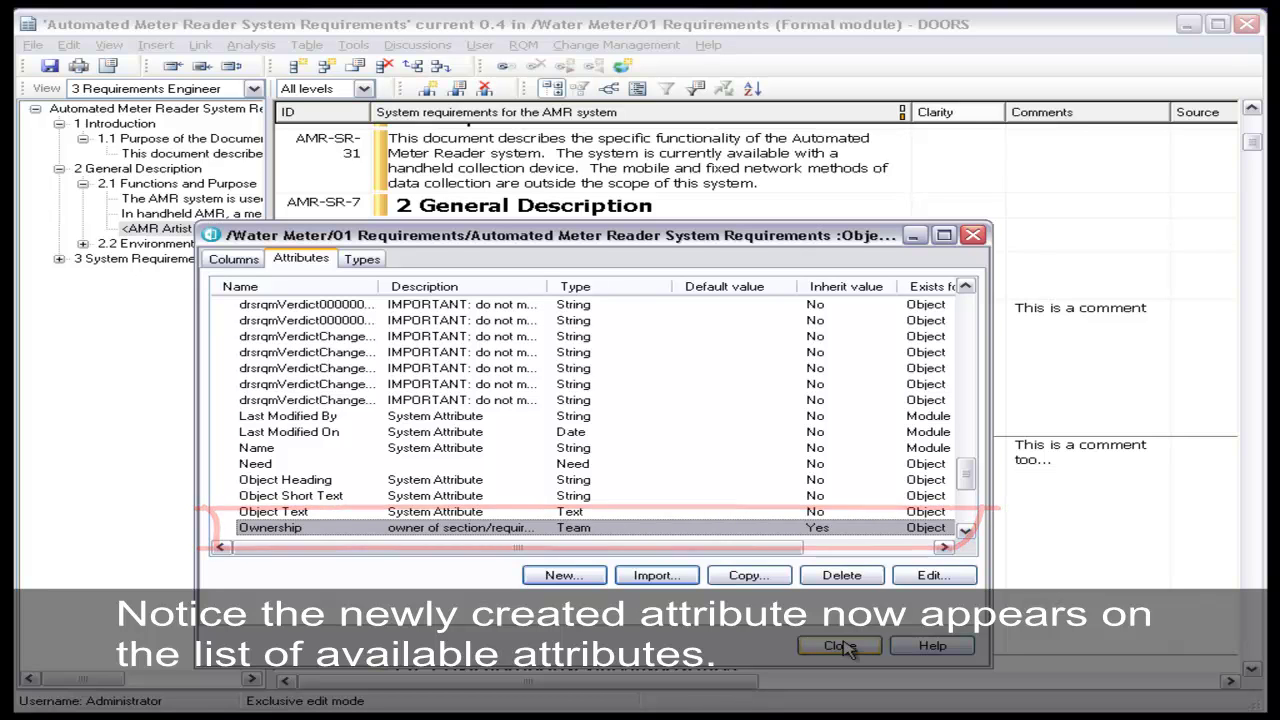
Close the attributes list and drag the Ownership column to sit just before Clarity
click(845, 648)
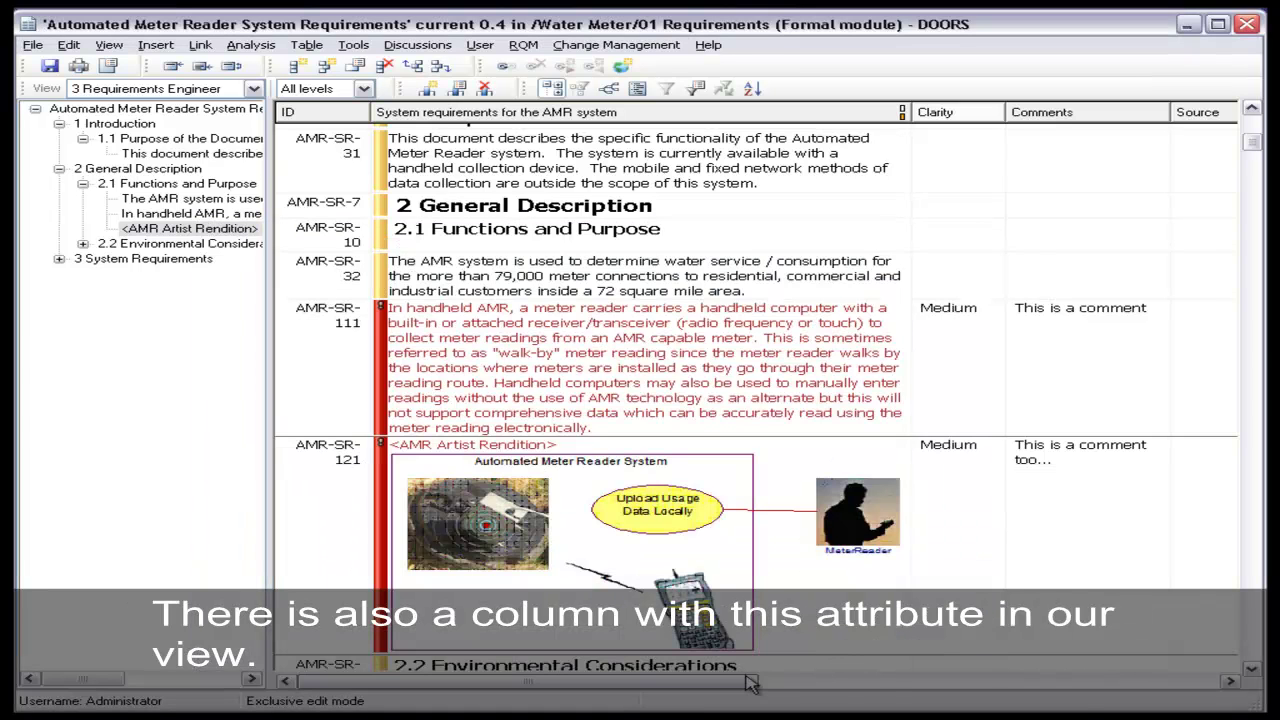
drag(795, 681, 1130, 681)
drag(1100, 114, 276, 112)
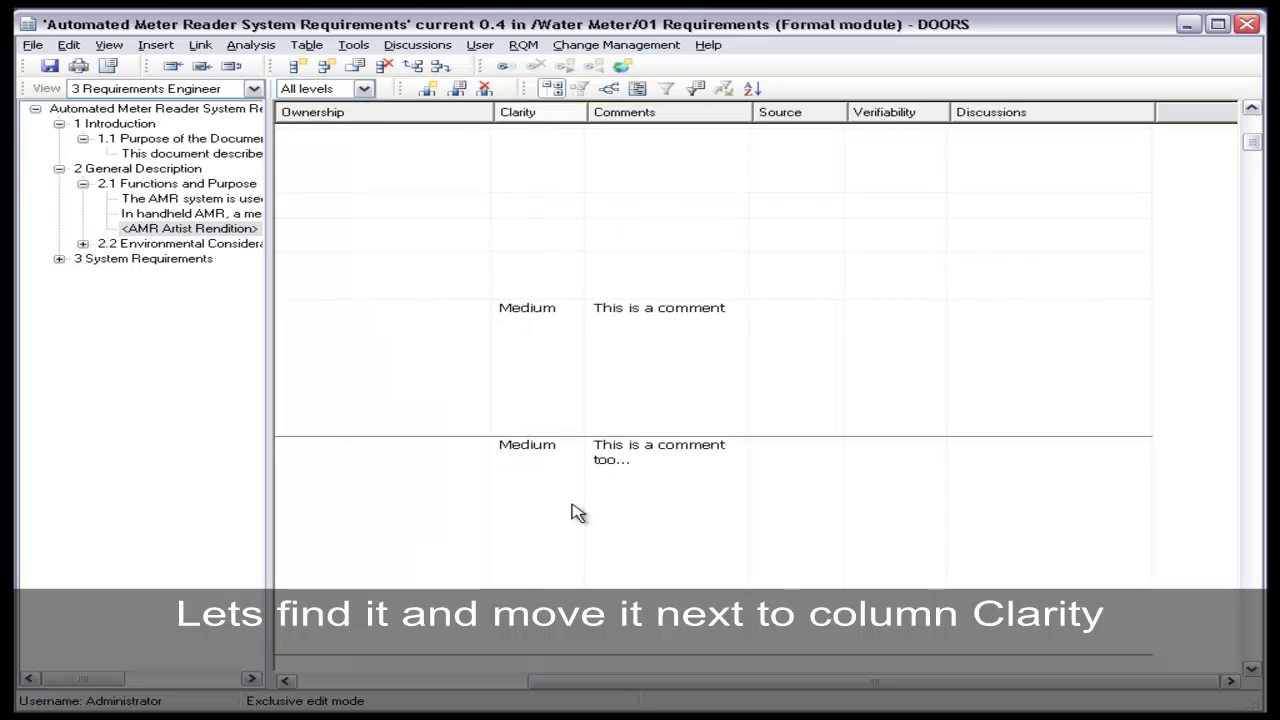
drag(637, 681, 420, 685)
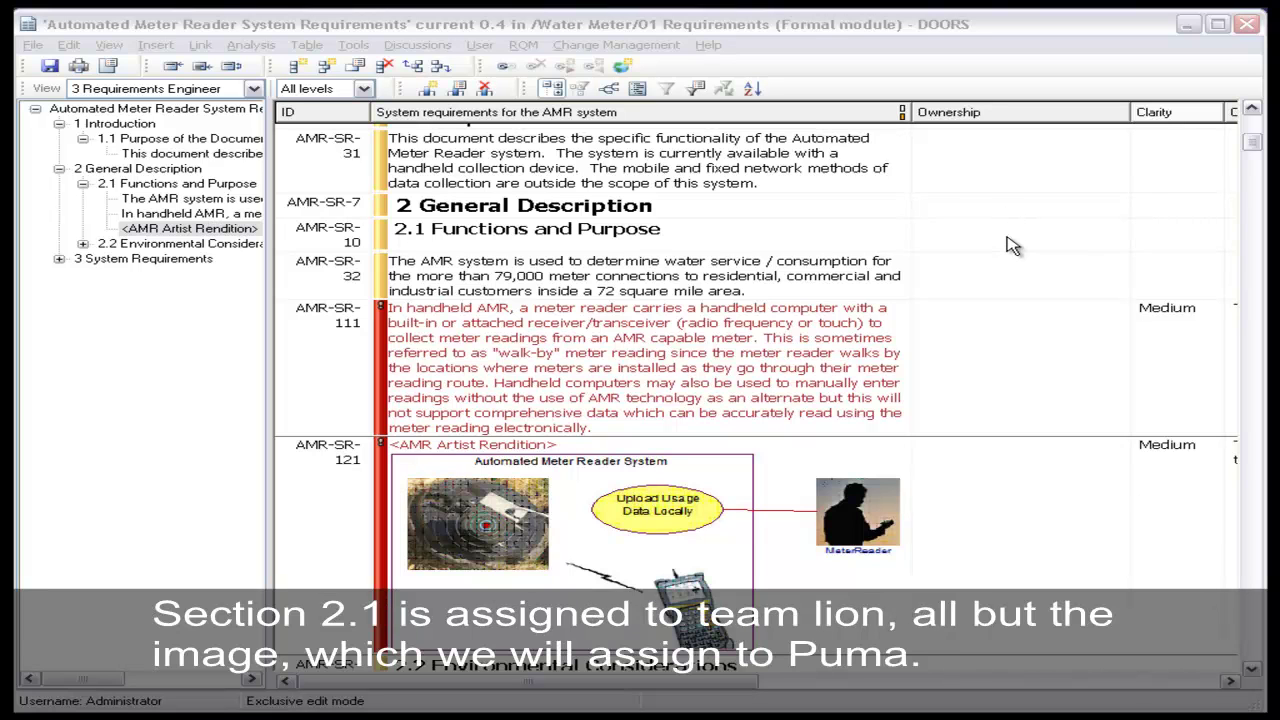
Set section 2.1's Ownership to lion and the AMR Artist Rendition image to puma
click(1013, 245)
click(1110, 232)
click(1088, 277)
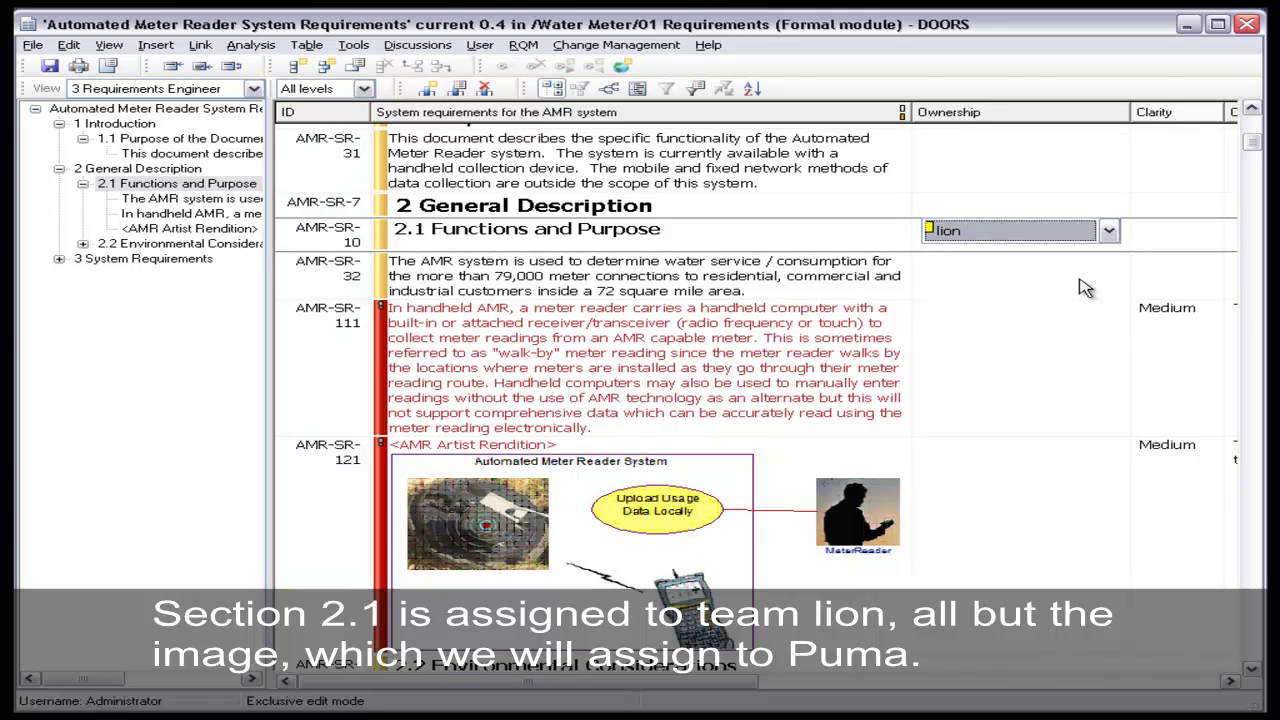
click(1022, 546)
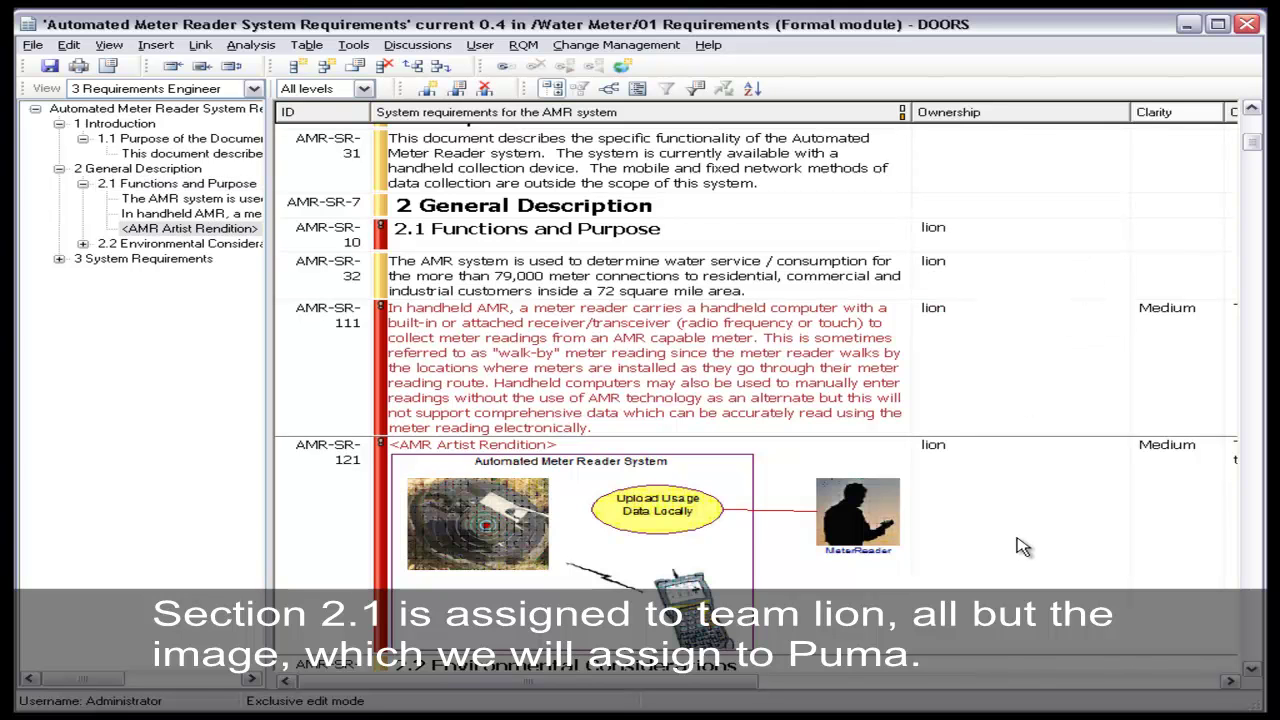
click(1109, 448)
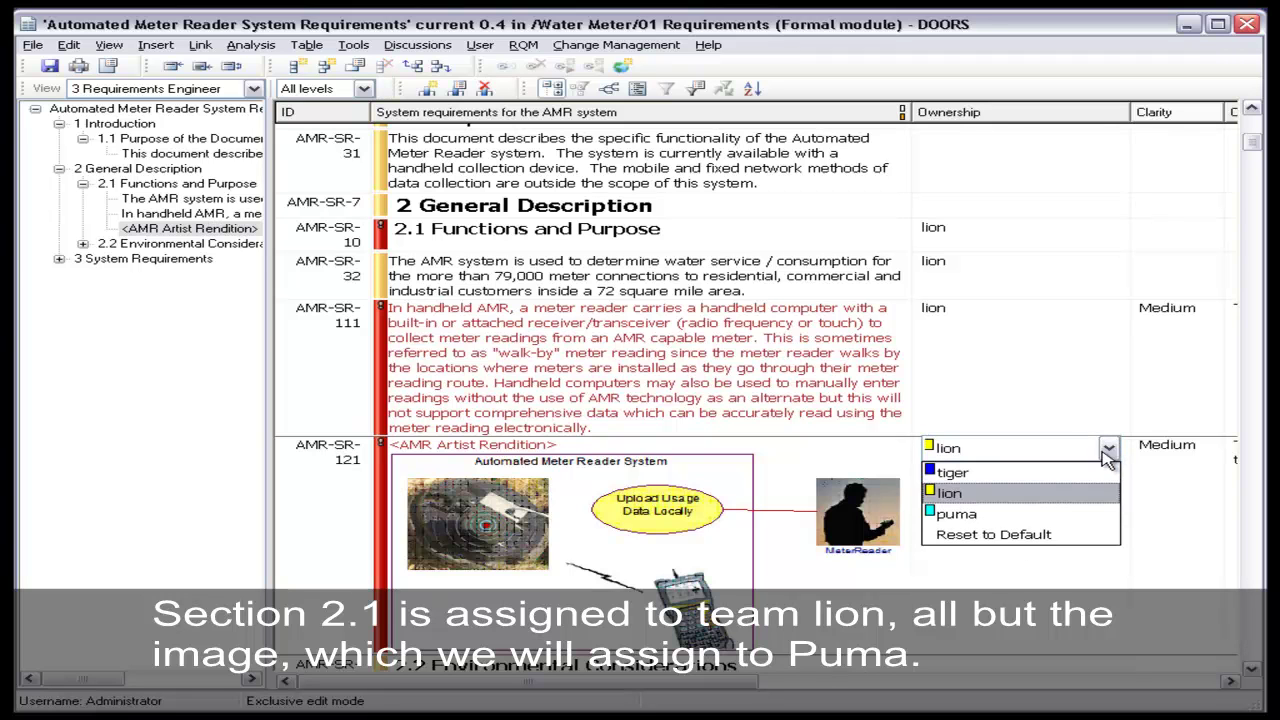
click(1100, 514)
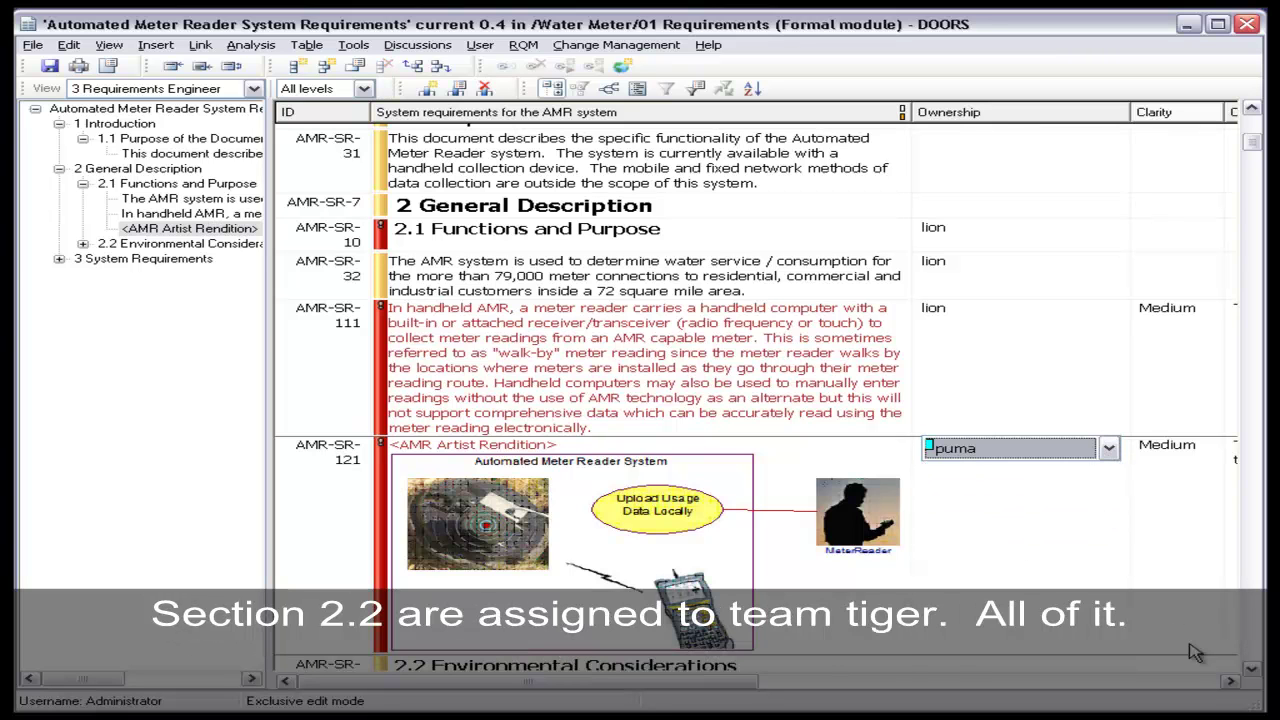
Set section 2.2 Environmental Considerations' Ownership to tiger and check the rows below it
click(1250, 668)
click(1250, 668)
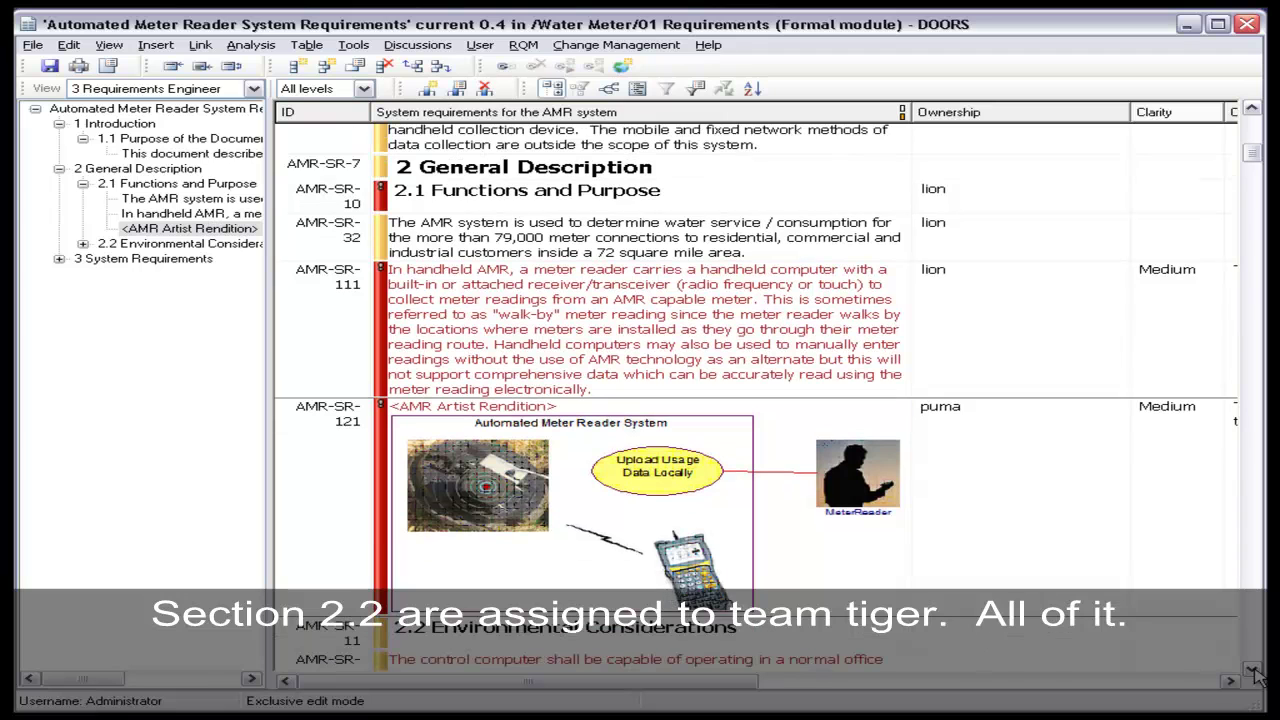
click(973, 630)
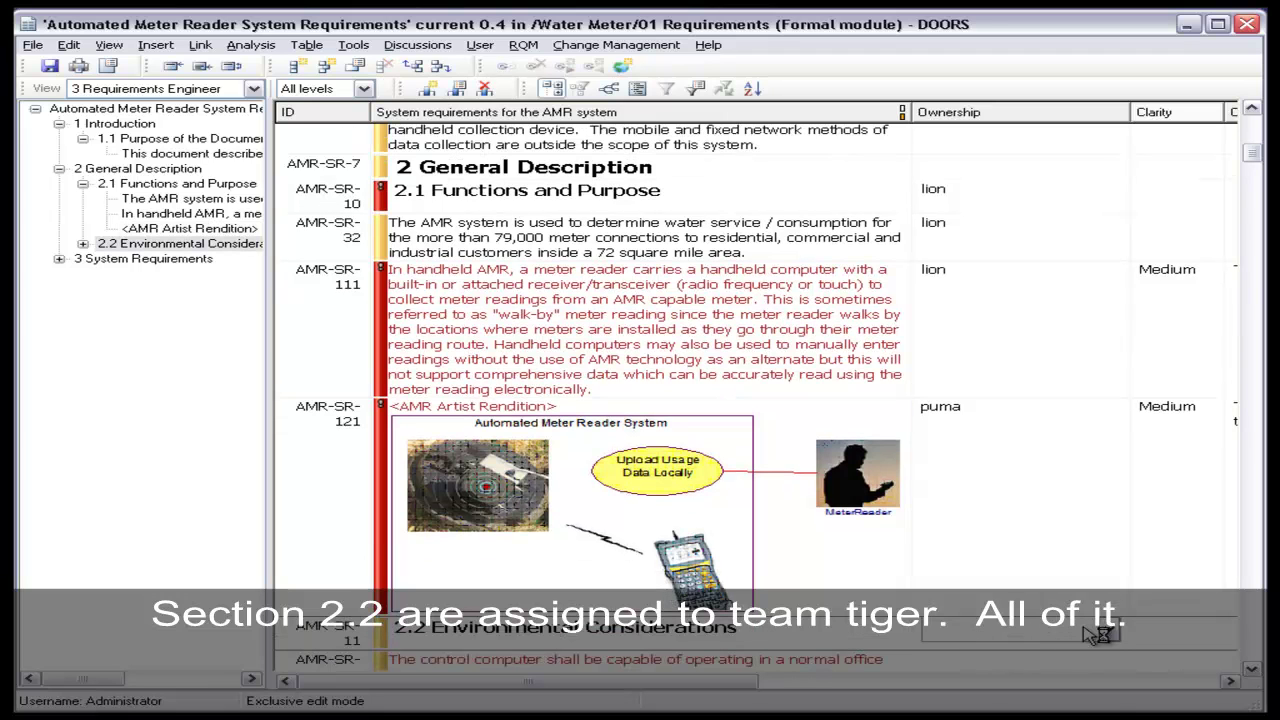
click(1108, 632)
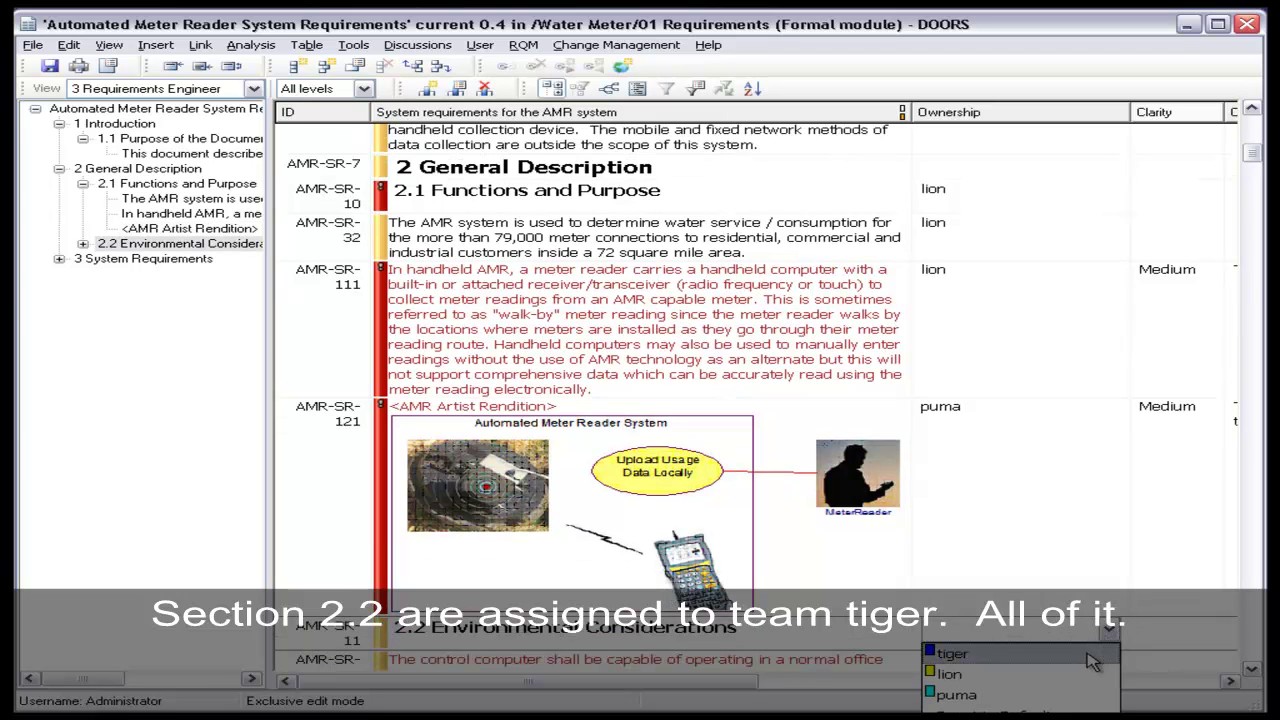
click(1093, 662)
click(1251, 668)
click(1254, 672)
click(1254, 672)
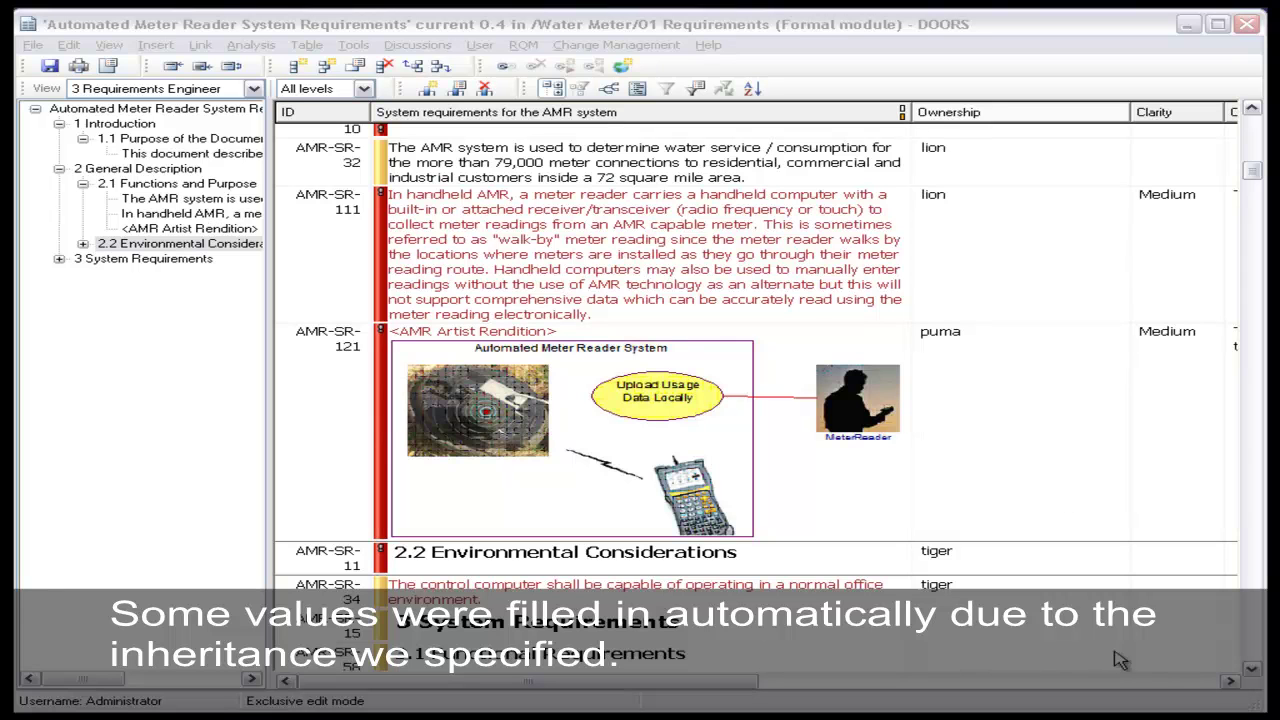
Make the Ownership column's background colour follow the Ownership attribute: lion yellow, puma cyan, tiger blue
right_click(1034, 122)
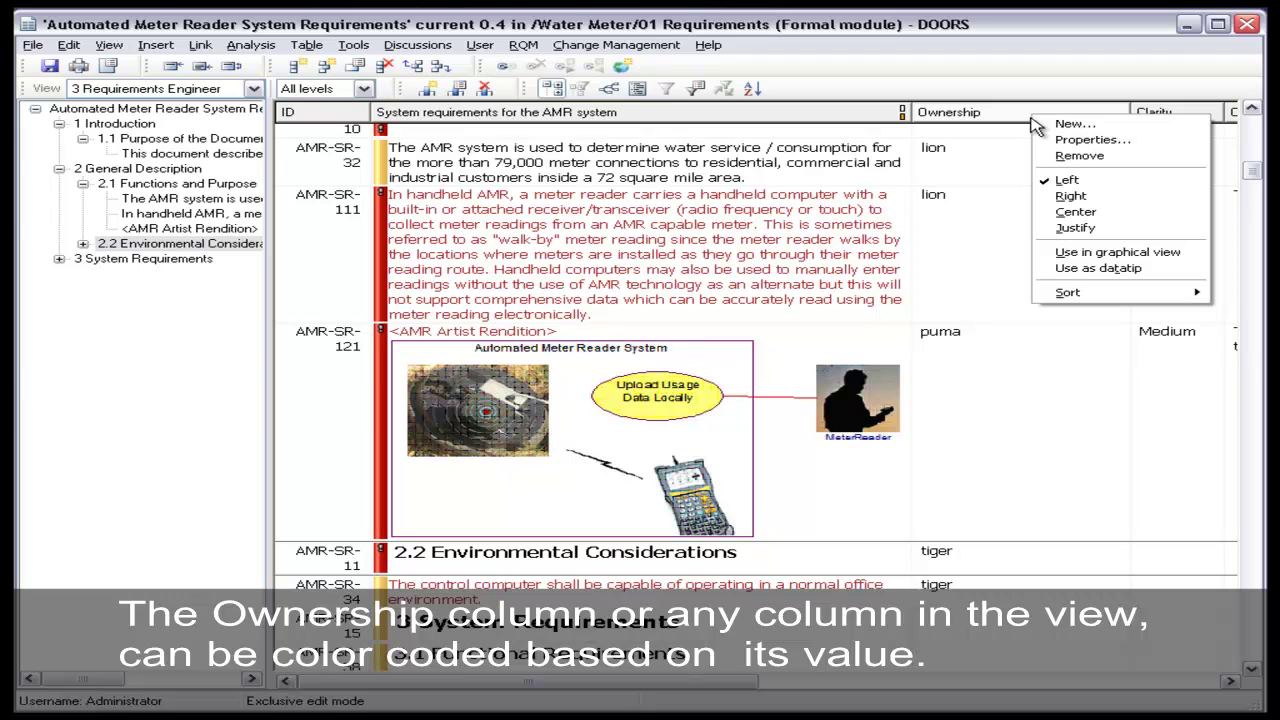
click(1050, 140)
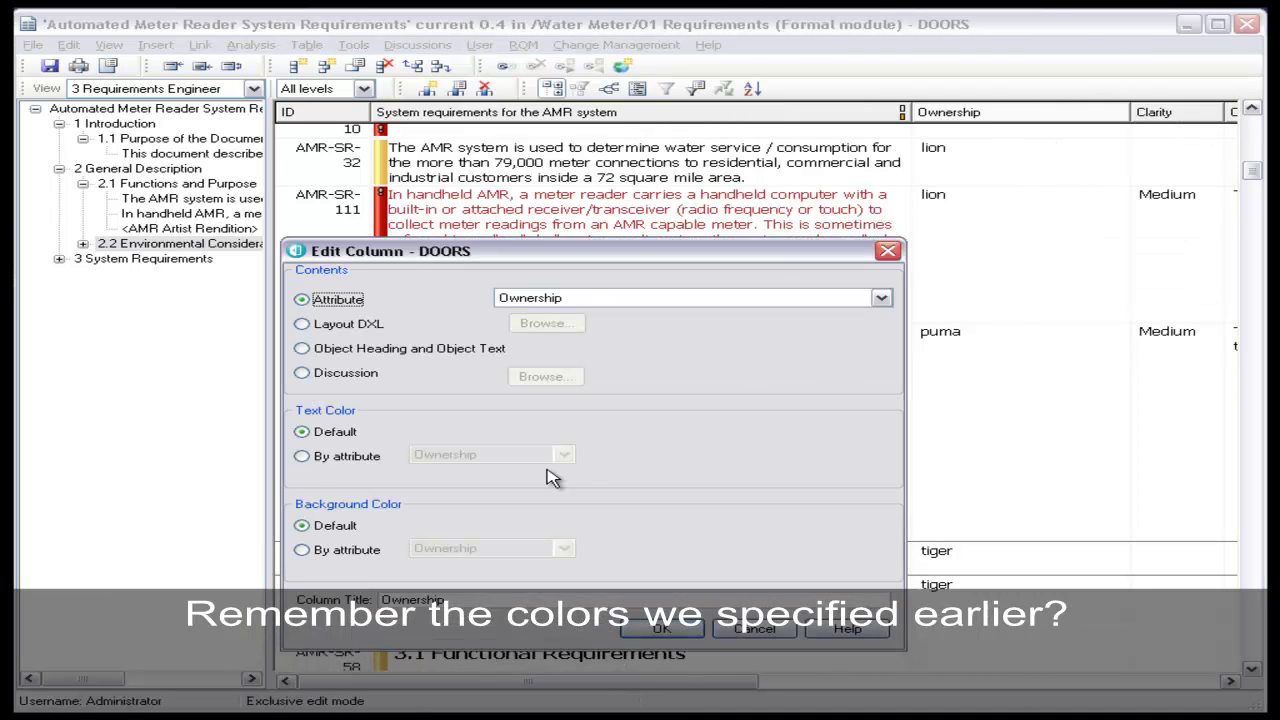
click(303, 550)
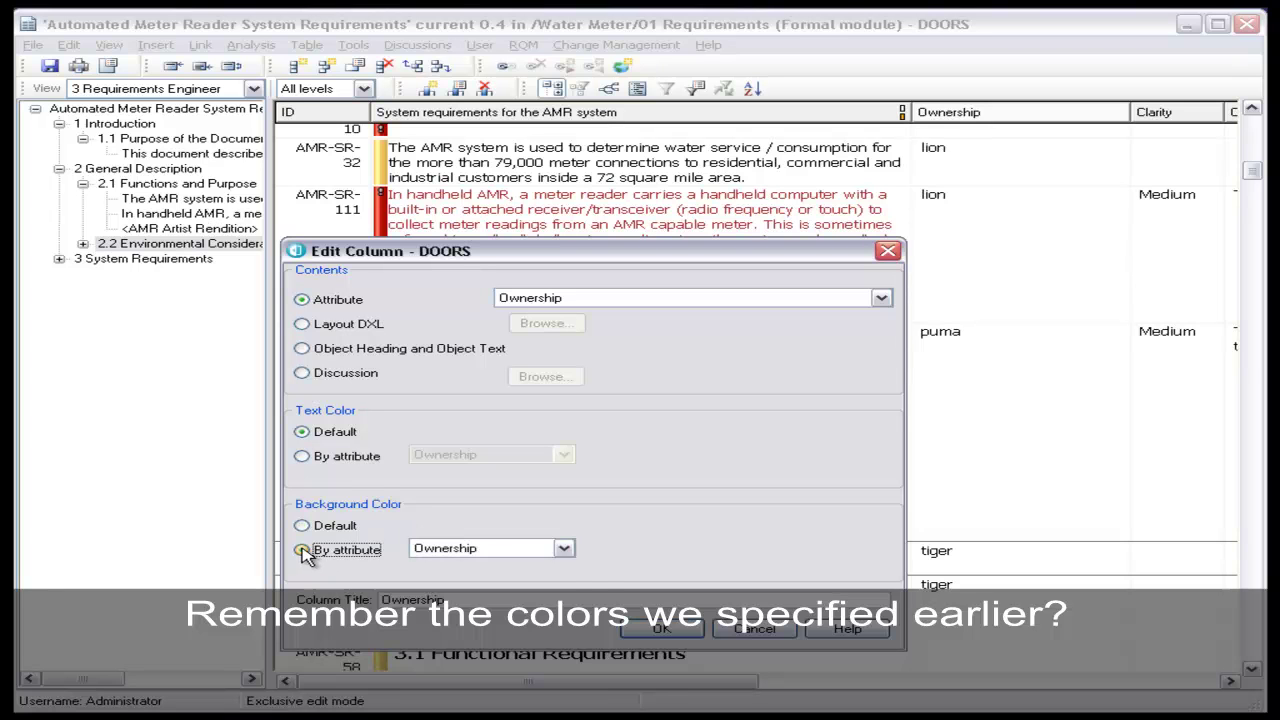
click(565, 549)
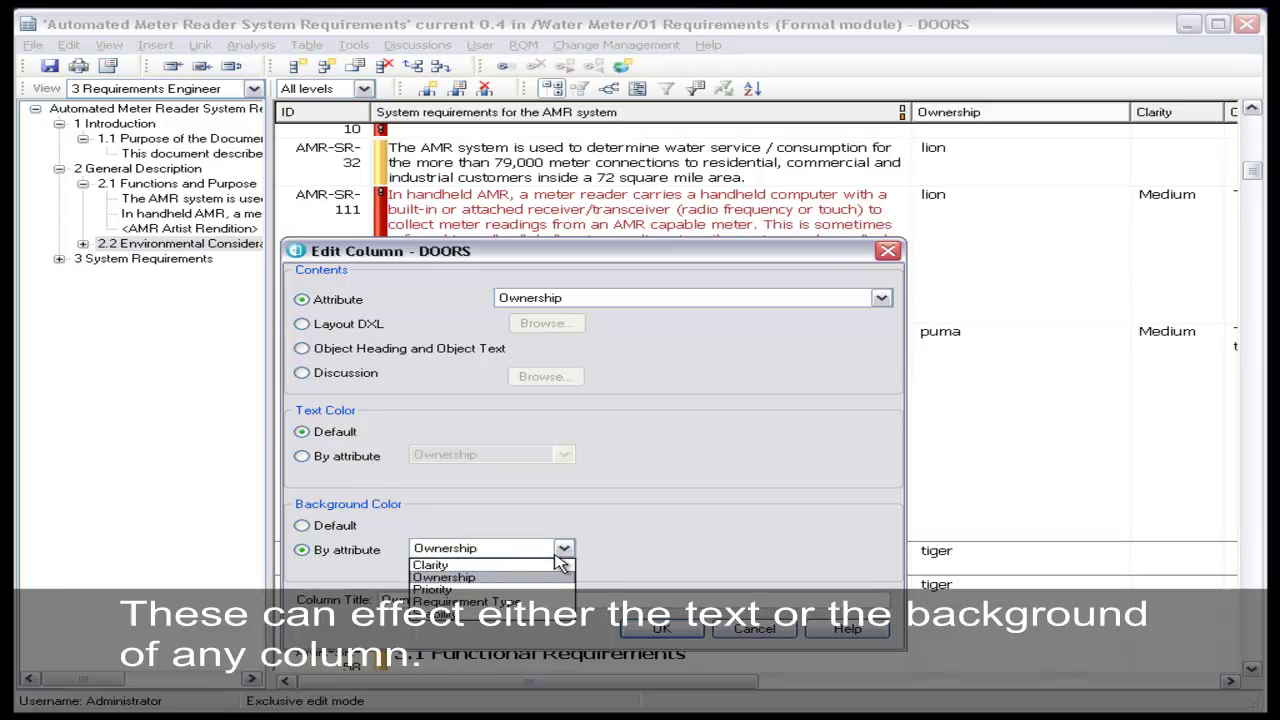
click(560, 577)
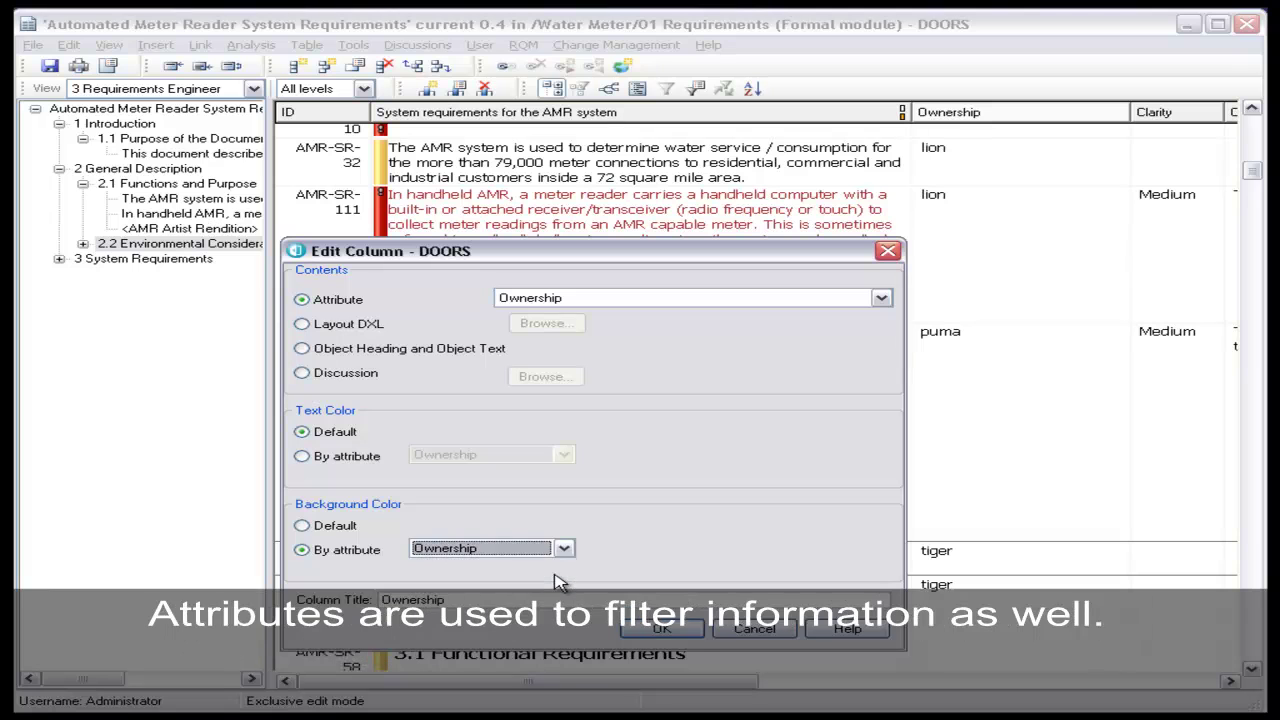
click(660, 628)
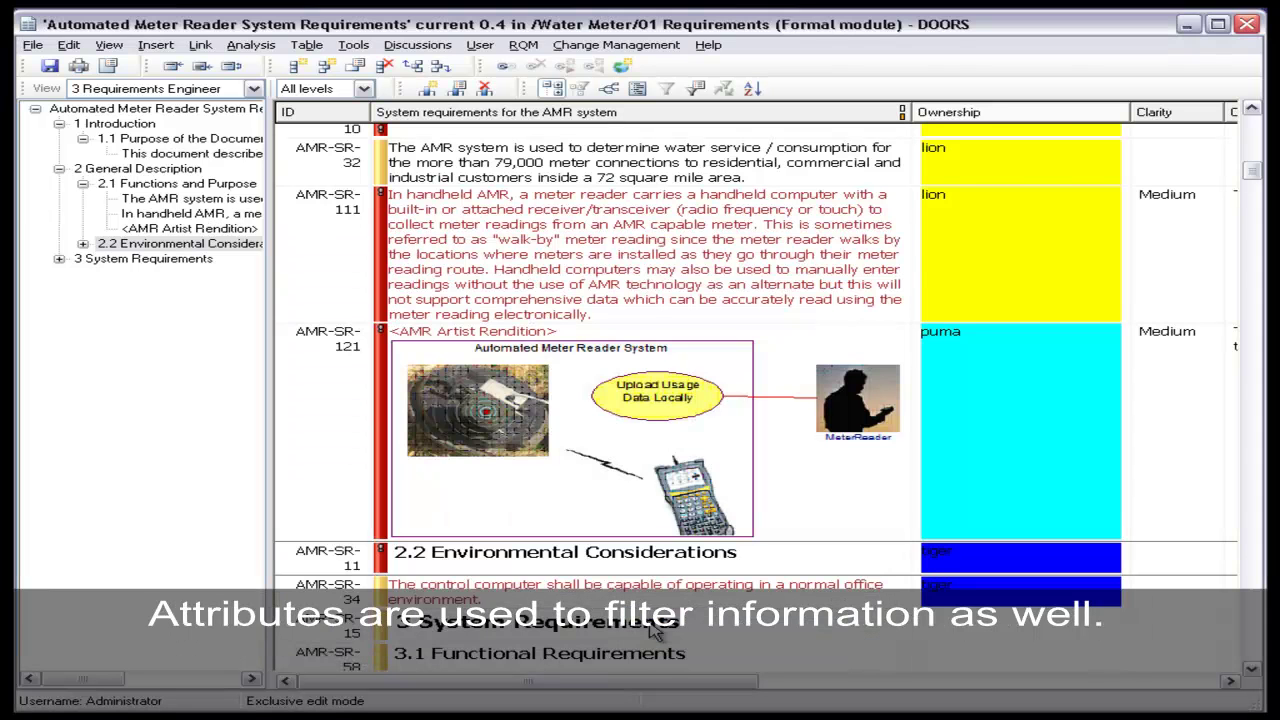
Apply a filter Ownership is equal to puma, leaving only the AMR-SR-121 row visible
click(355, 46)
mouse_move(367, 68)
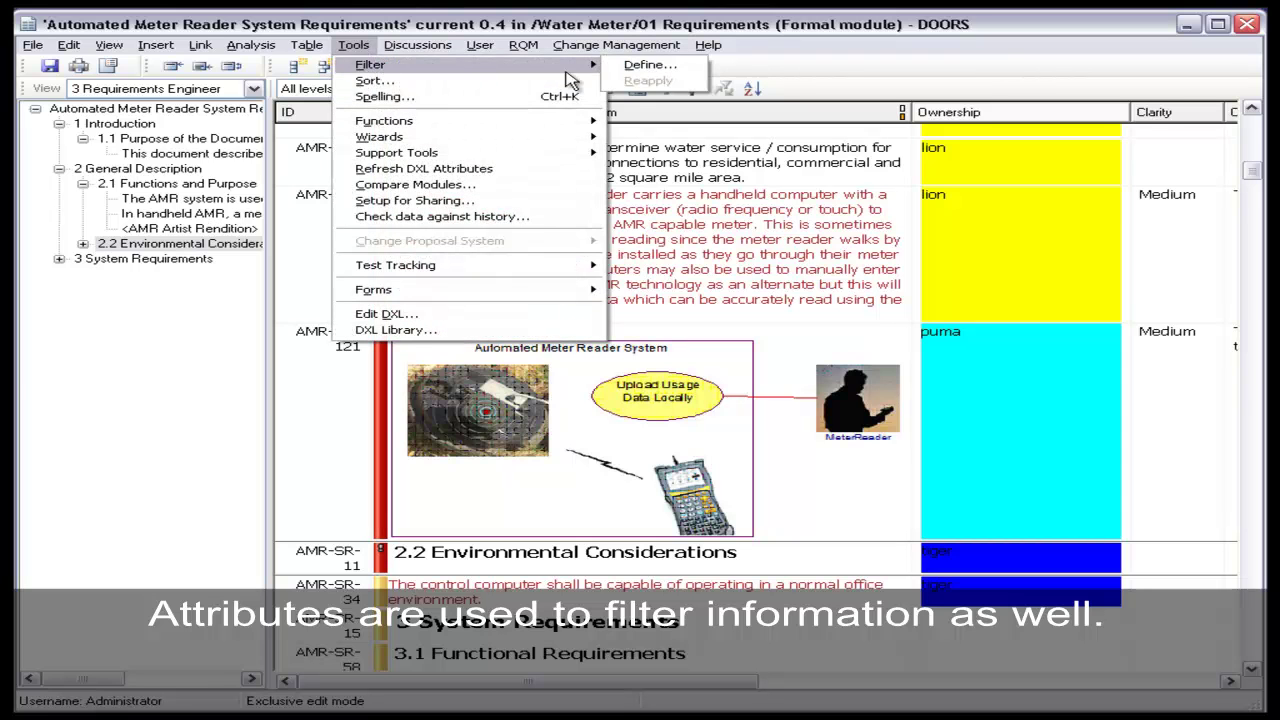
click(630, 66)
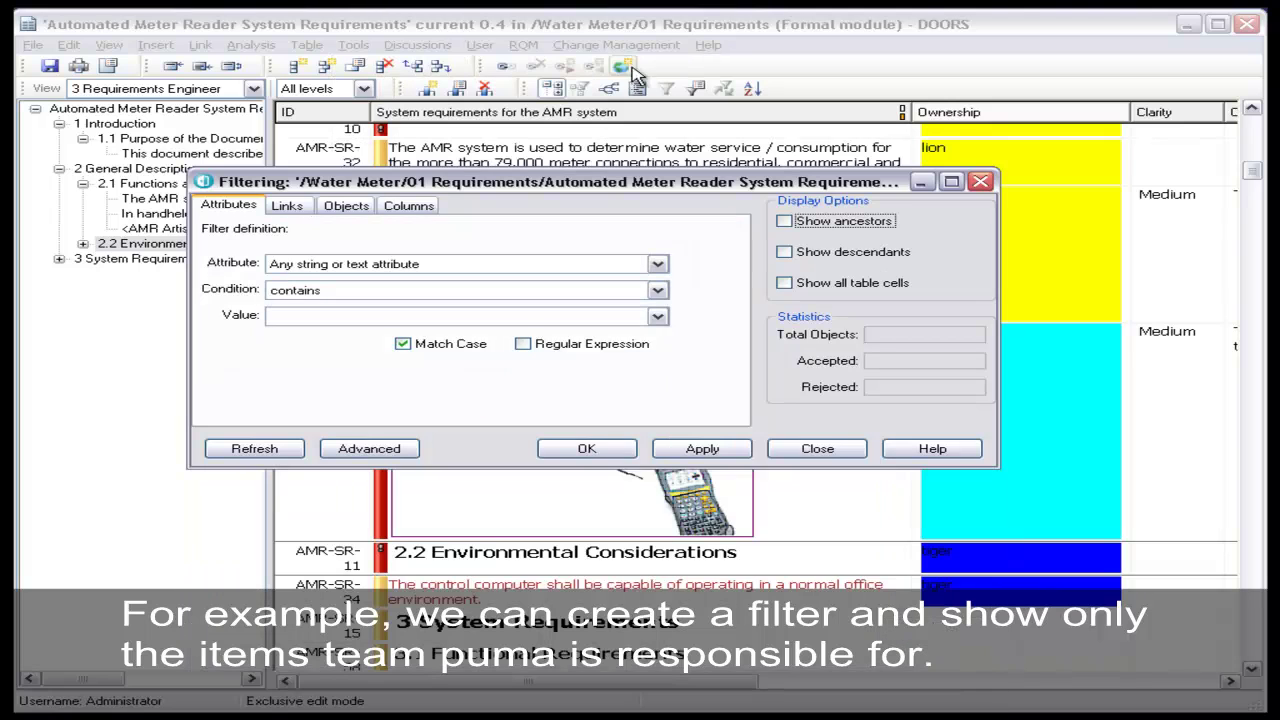
click(657, 265)
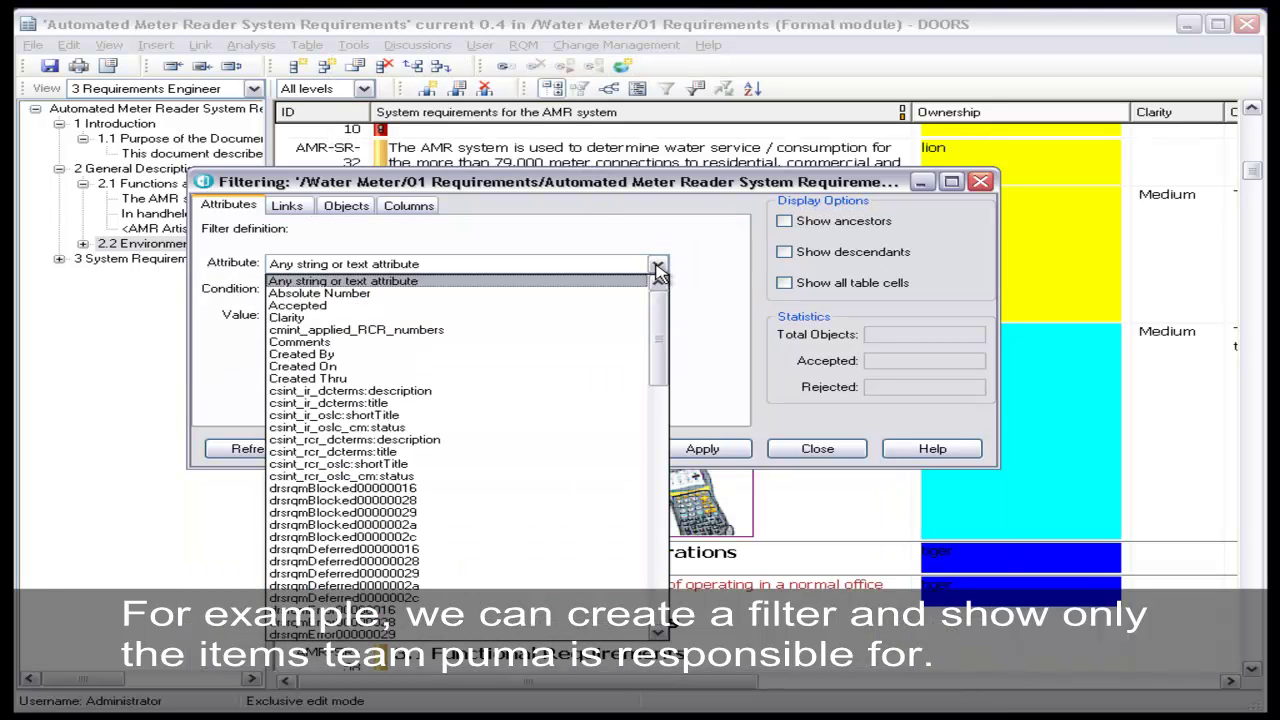
drag(657, 300, 657, 535)
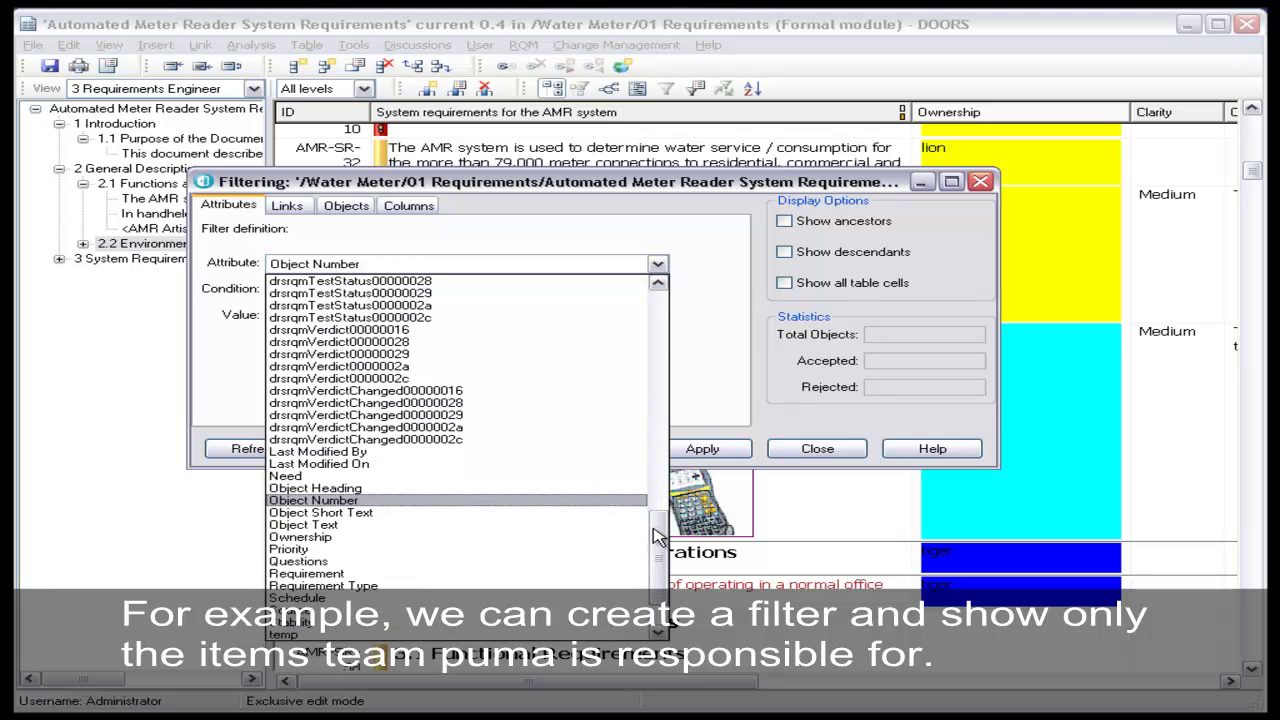
click(362, 541)
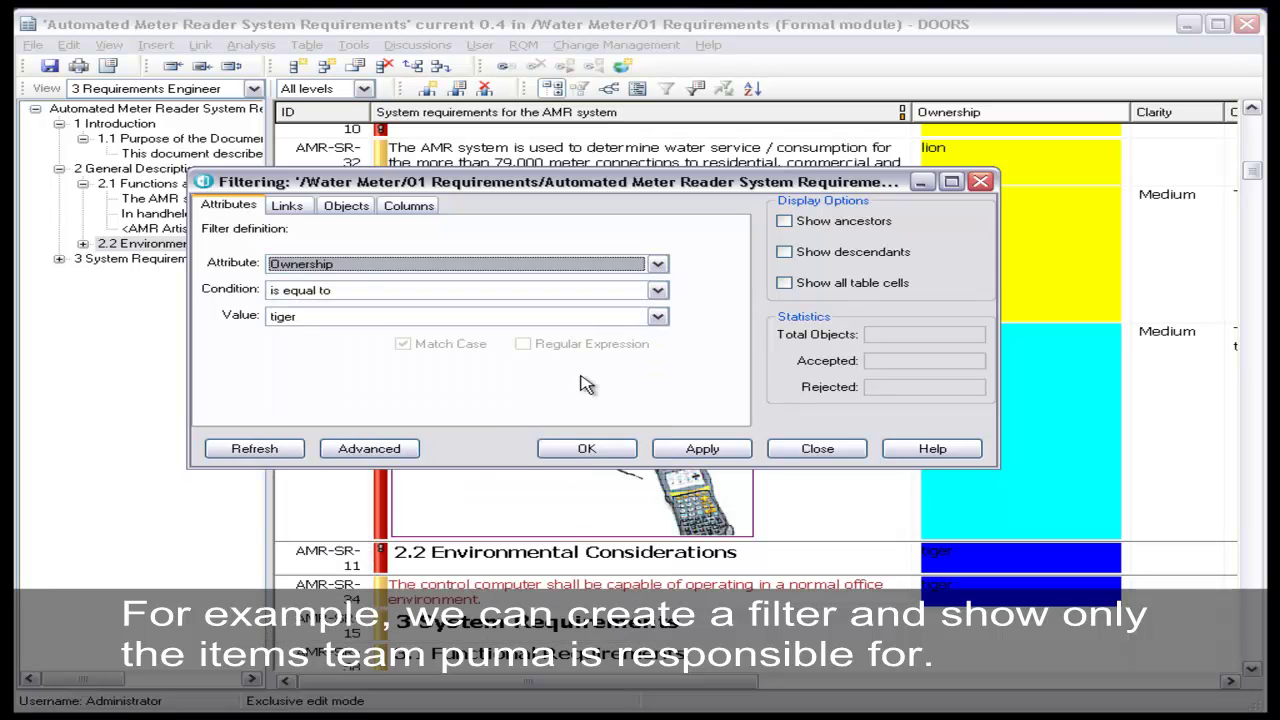
click(658, 318)
click(642, 358)
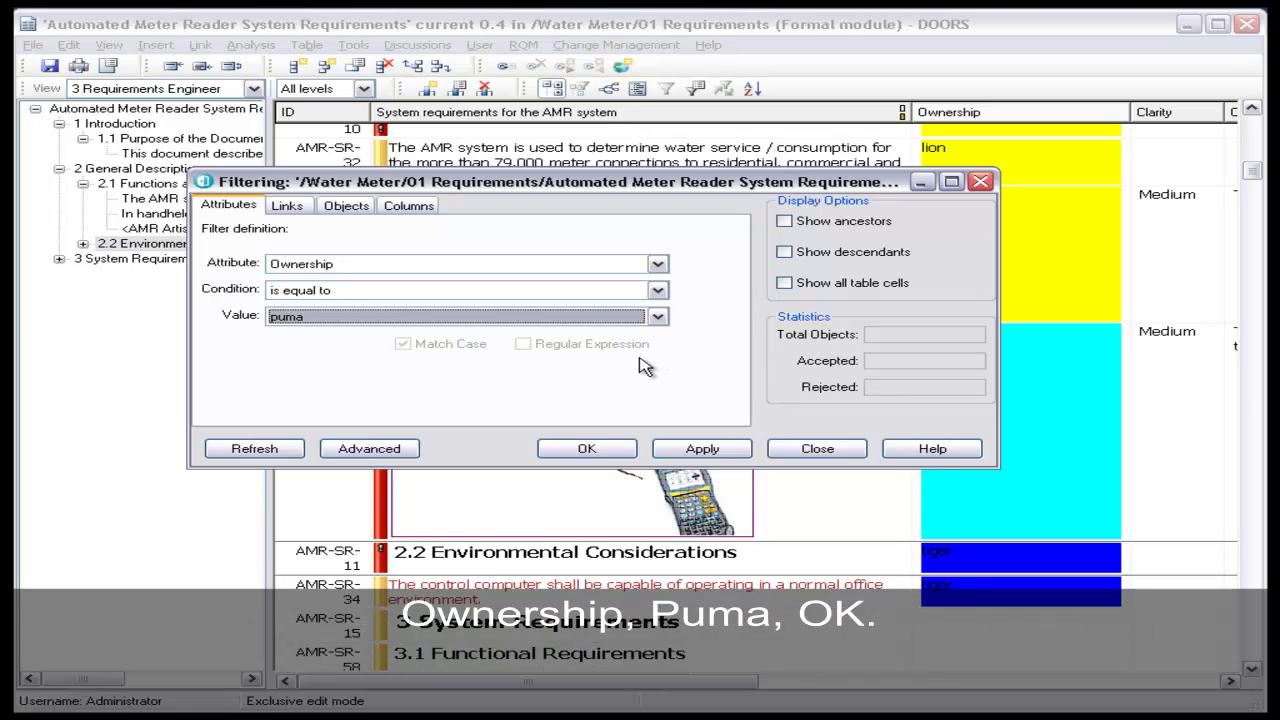
click(612, 450)
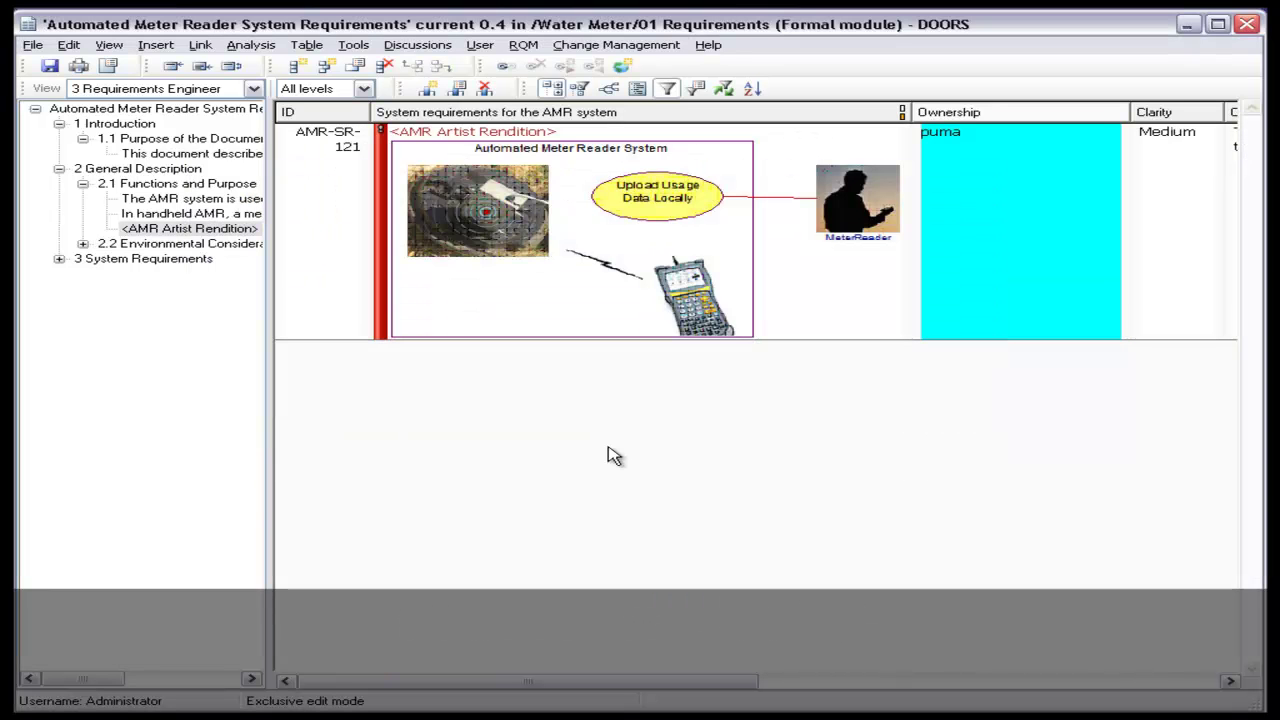